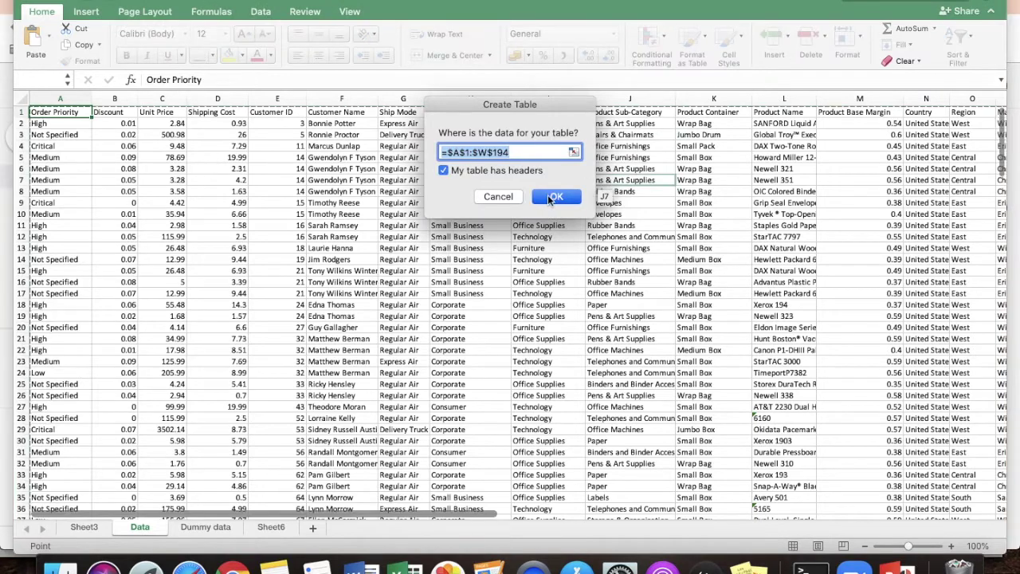
# Create a table from the data range A1:W194 with its first row as headers and check where it ends
pyautogui.click(550, 198)
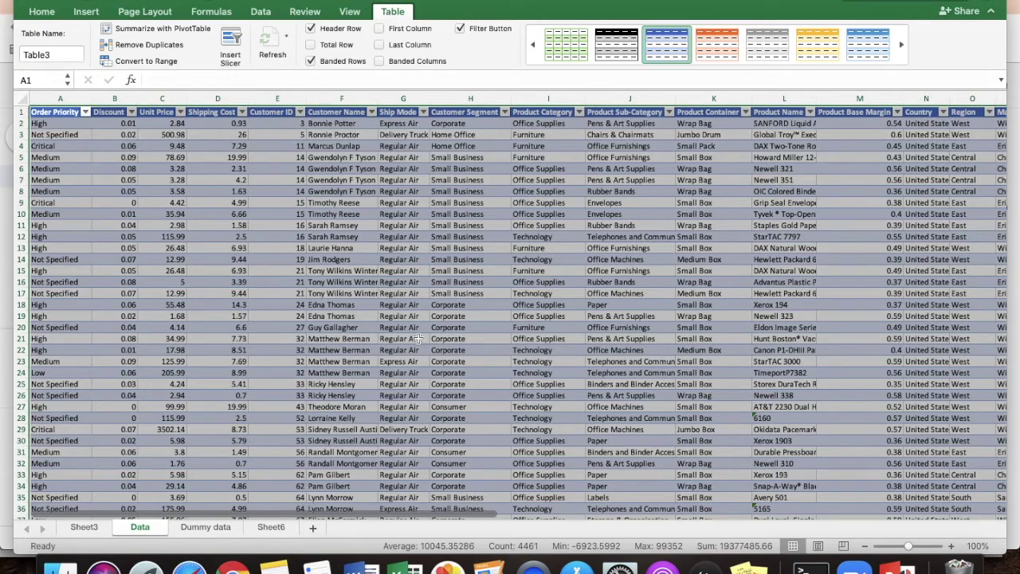
pyautogui.scroll(-20, 417, 339)
pyautogui.click(386, 280)
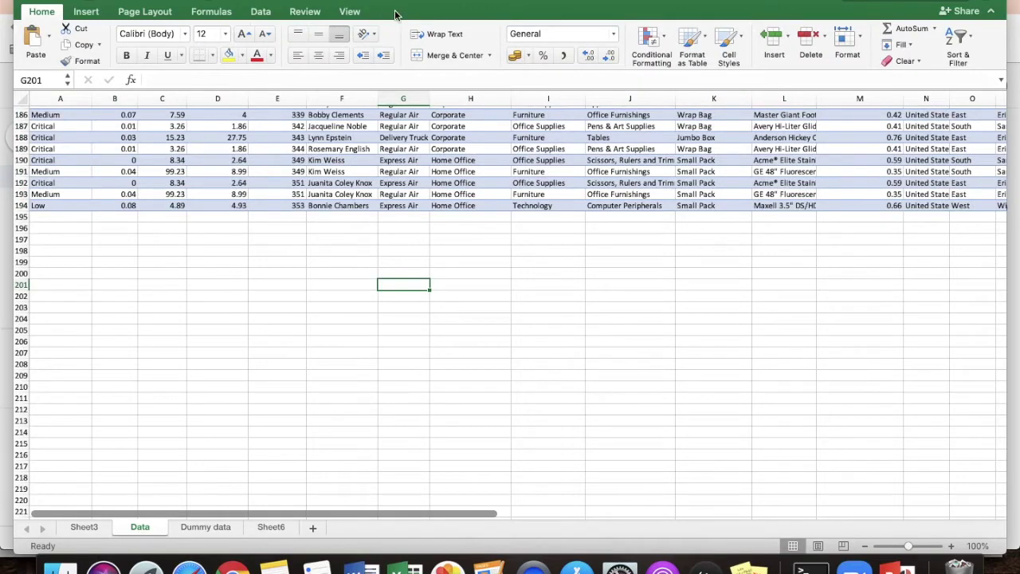
# Try other colour styles on the table and apply the black one with banded rows
pyautogui.click(430, 193)
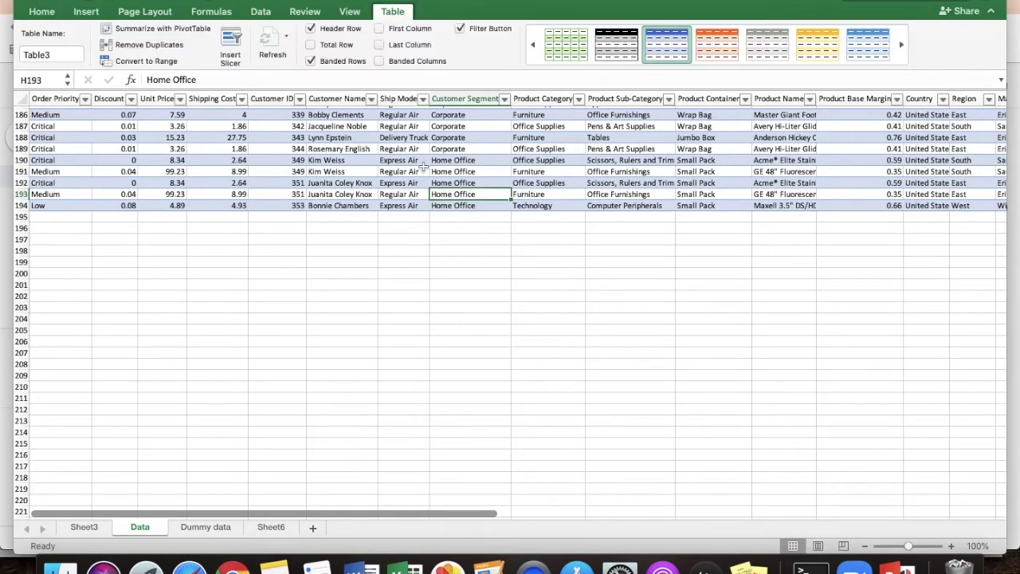
pyautogui.click(567, 46)
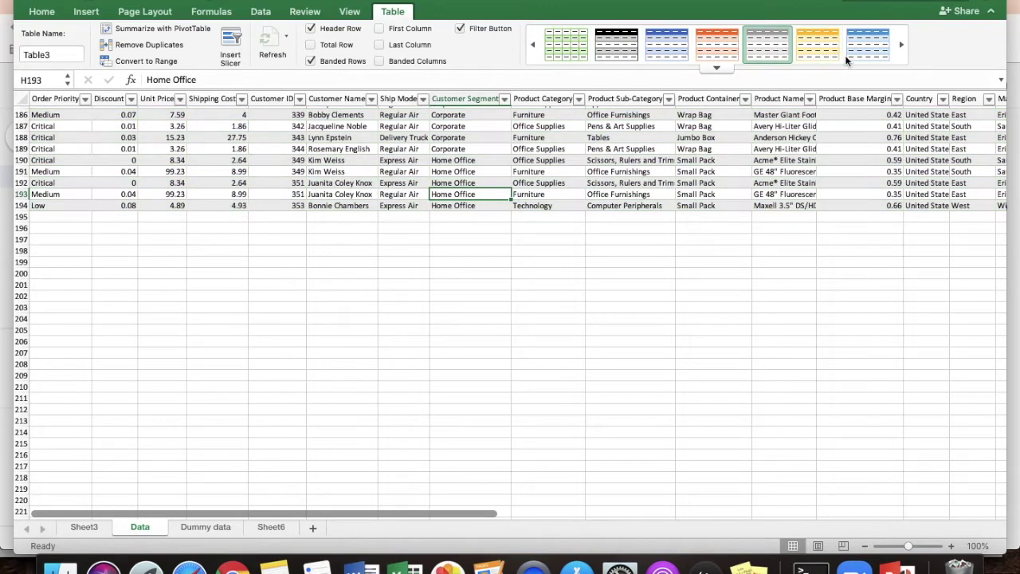
pyautogui.click(614, 57)
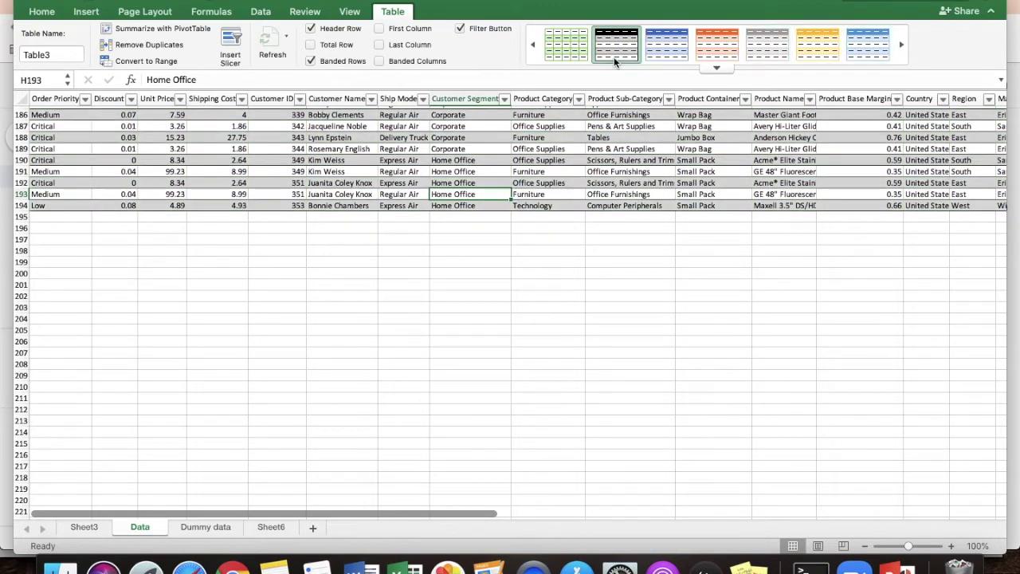
# Add a total row to the table and view its total under the Sales column
pyautogui.click(311, 45)
pyautogui.hscroll(10, 568, 271)
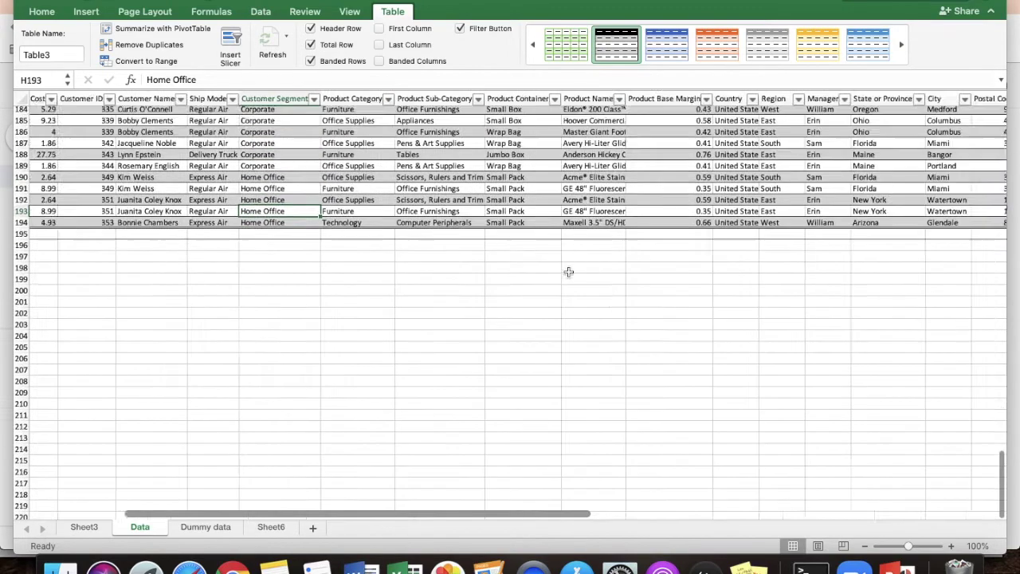
pyautogui.hscroll(-1, 568, 272)
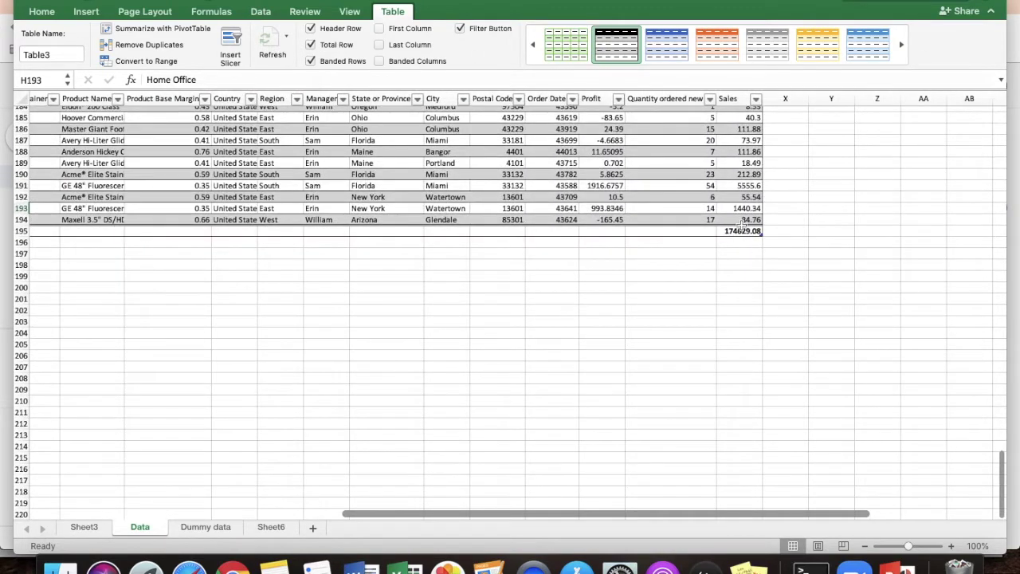
pyautogui.scroll(20, 372, 120)
pyautogui.hscroll(-10, 373, 120)
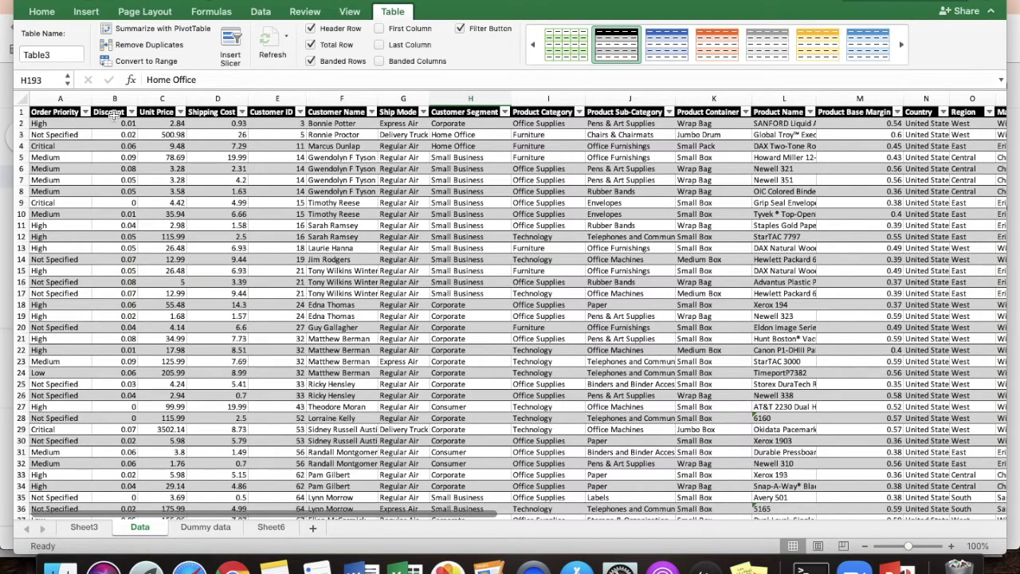
# Check how the table's header row behaves further down the data, and remove the total row
pyautogui.scroll(-10, 256, 178)
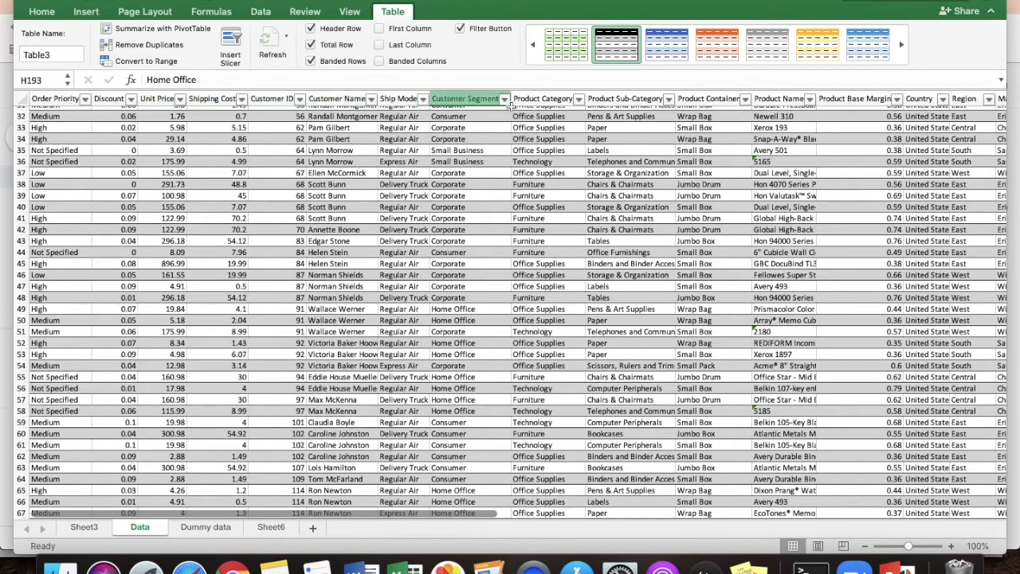
pyautogui.scroll(10, 284, 319)
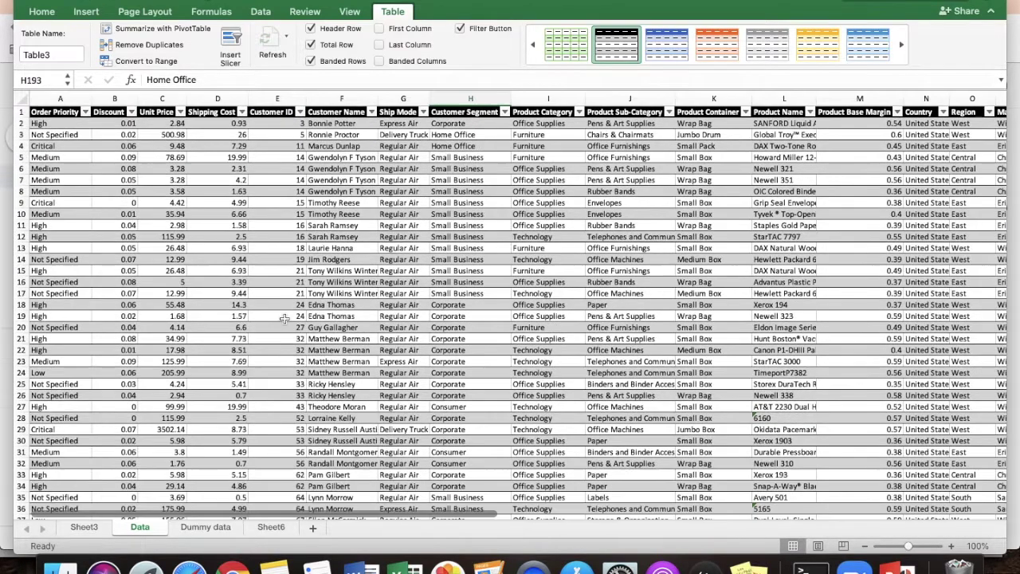
pyautogui.click(310, 45)
# Enter AKH in cell A195 directly below the last record and check how far the table extends across
pyautogui.scroll(-20, 348, 248)
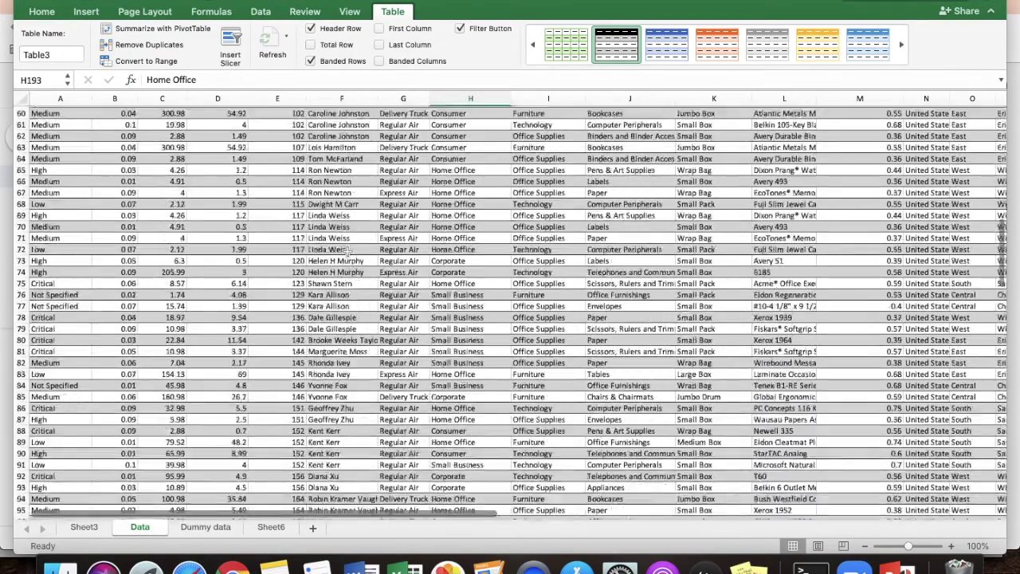
pyautogui.scroll(3, 348, 249)
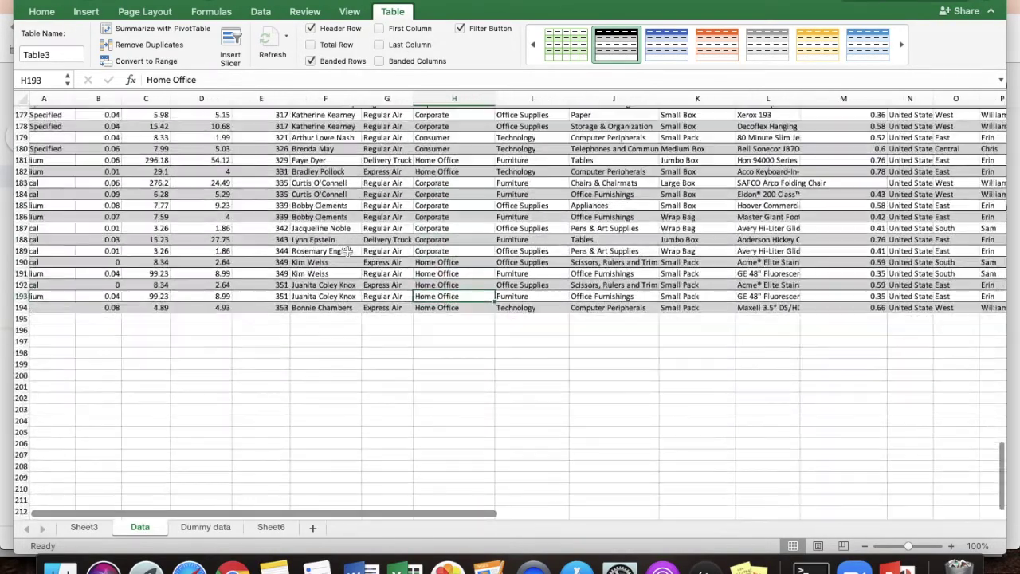
pyautogui.hscroll(-1, 348, 249)
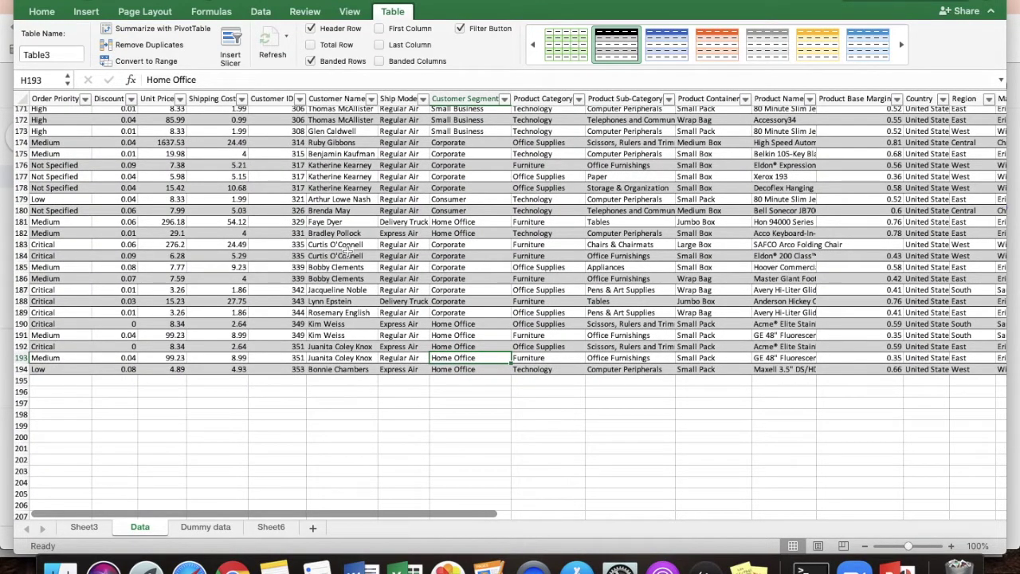
pyautogui.click(51, 383)
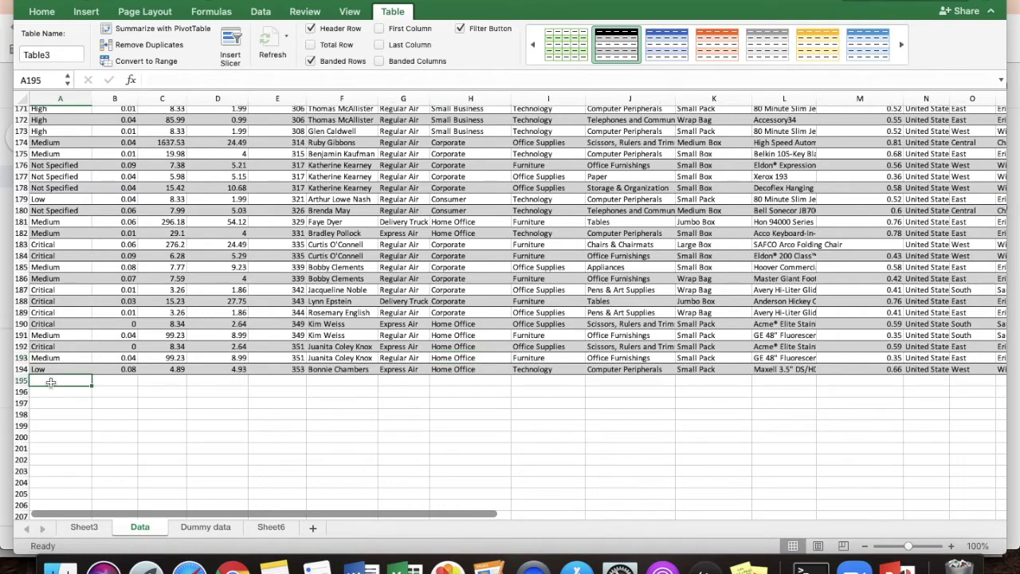
pyautogui.write('AKH')
pyautogui.press('Return')
pyautogui.hscroll(10, 670, 373)
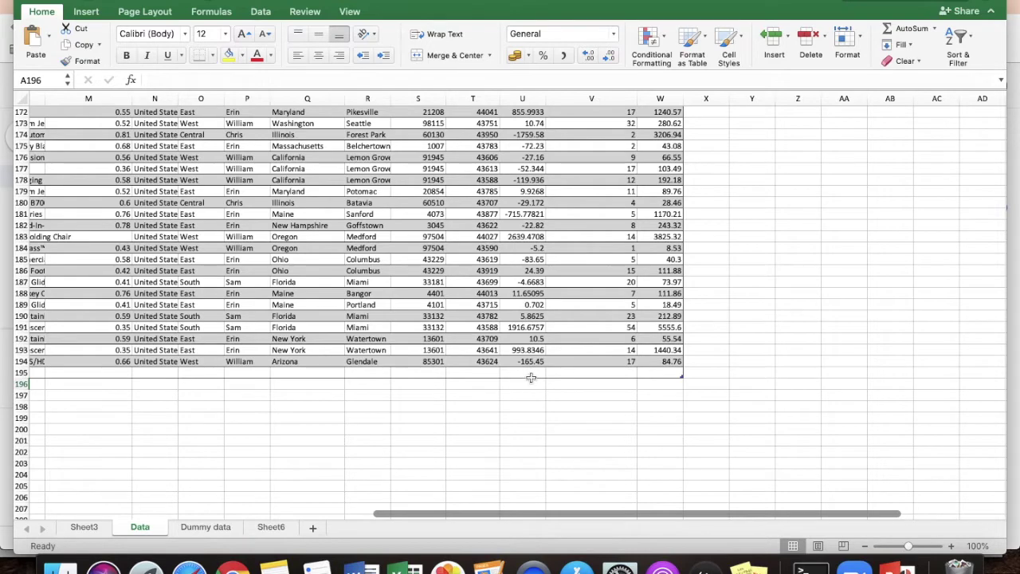
pyautogui.hscroll(-10, 531, 375)
pyautogui.scroll(20, 531, 375)
pyautogui.click(466, 225)
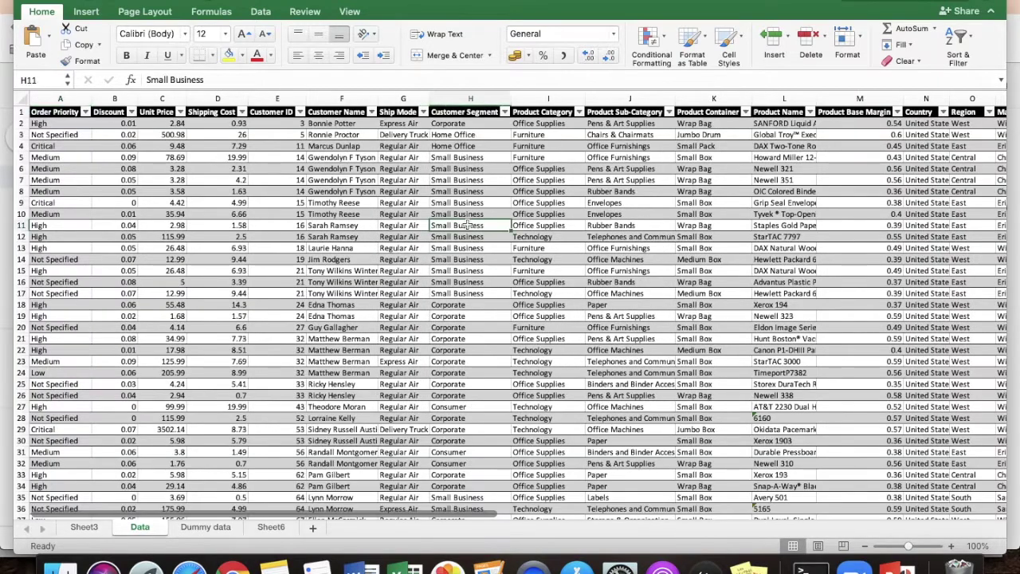
pyautogui.click(393, 12)
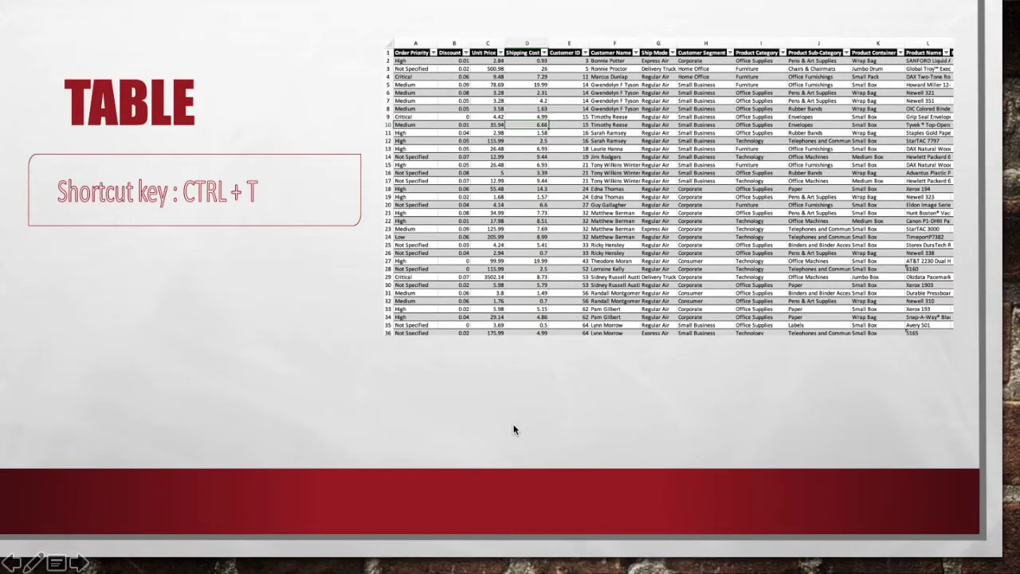
pyautogui.press('Right')
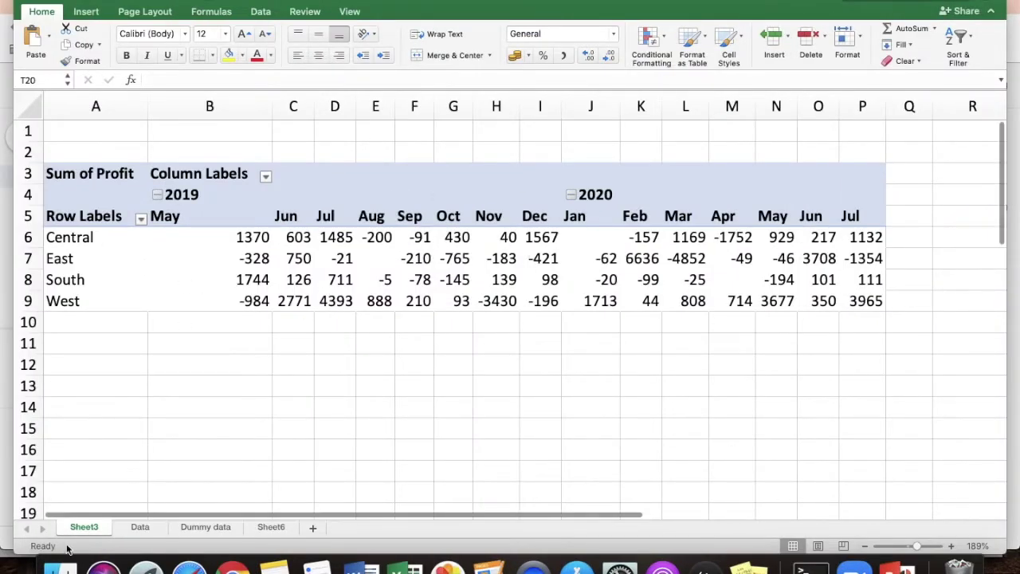
# Delete the worksheet Sheet3 that holds the old pivot table
pyautogui.rightClick(86, 529)
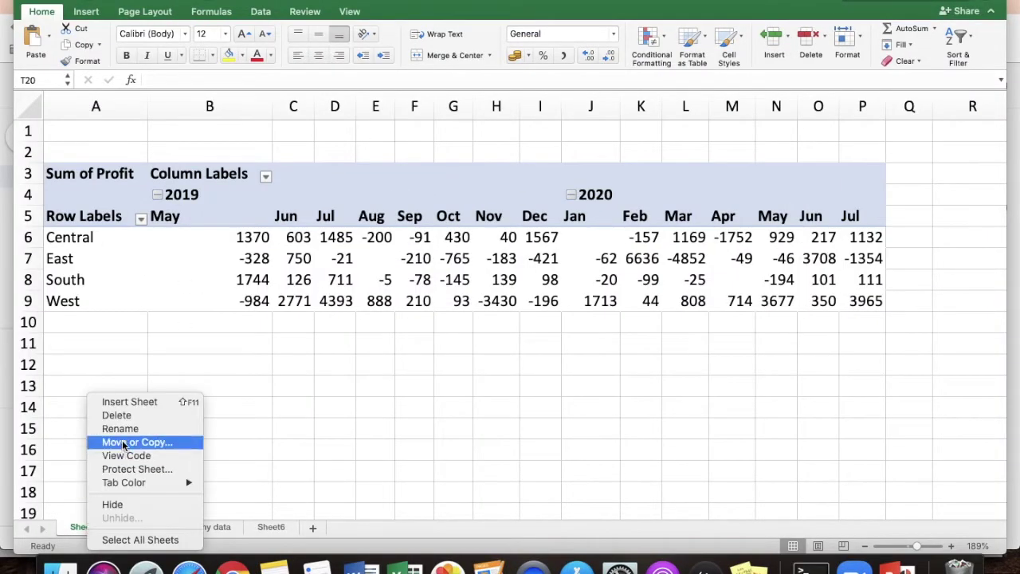
pyautogui.click(154, 416)
pyautogui.click(616, 187)
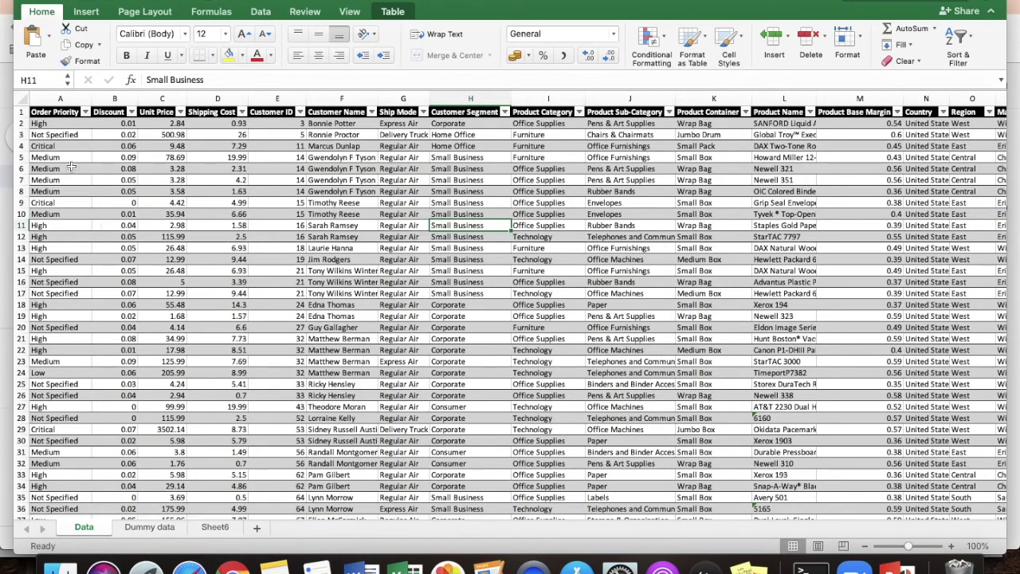
# Insert a PivotTable based on Table3 from the Data sheet, placed on a new worksheet
pyautogui.click(57, 113)
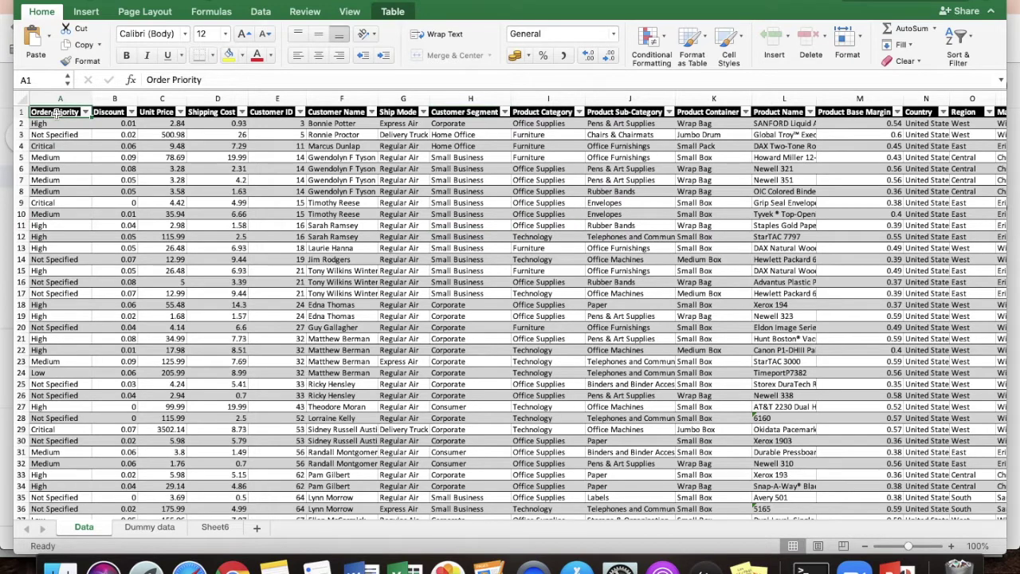
pyautogui.click(95, 13)
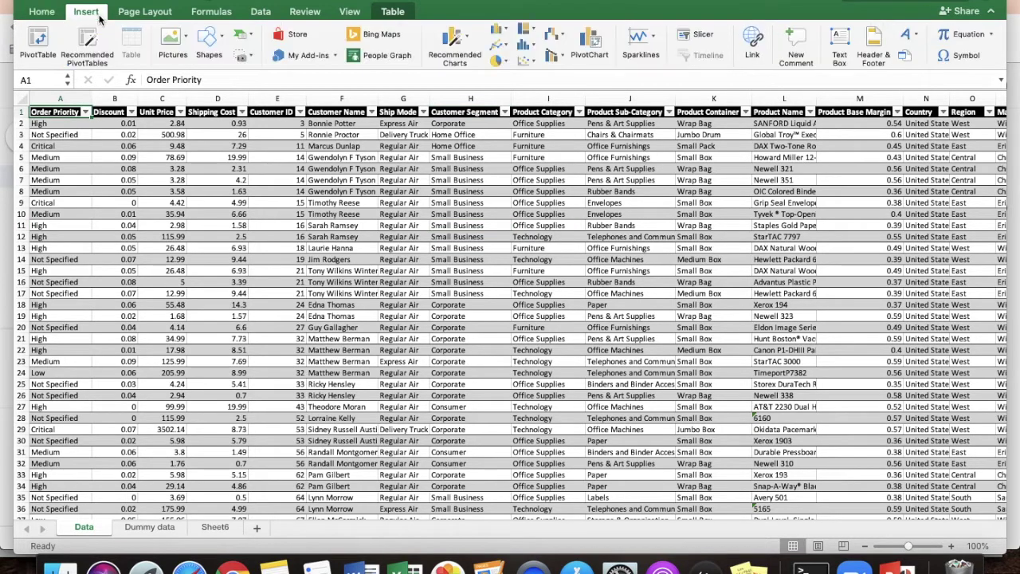
pyautogui.click(43, 44)
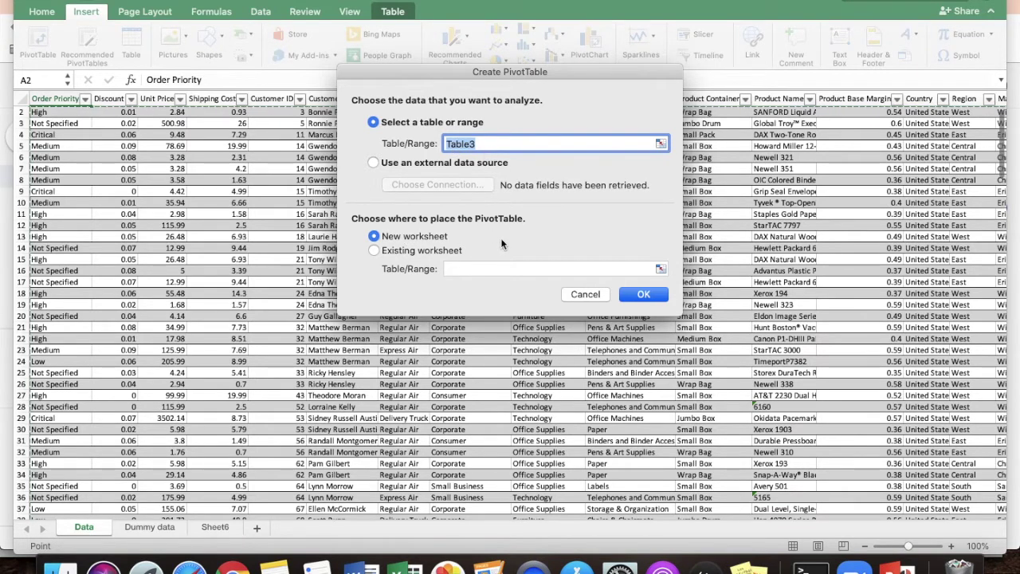
pyautogui.click(646, 297)
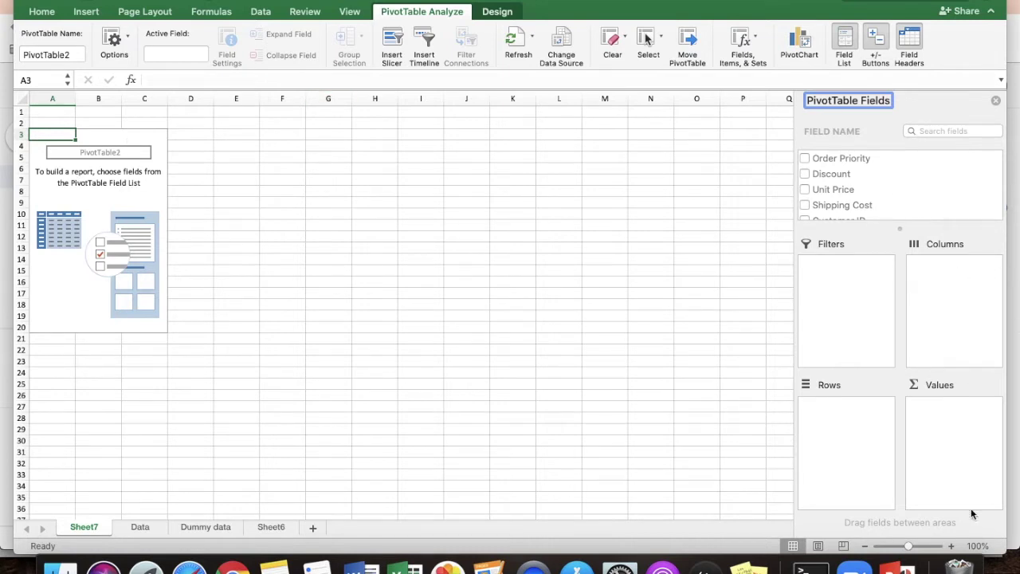
# Add the Profit field to the PivotTable's values as a sum
pyautogui.click(53, 202)
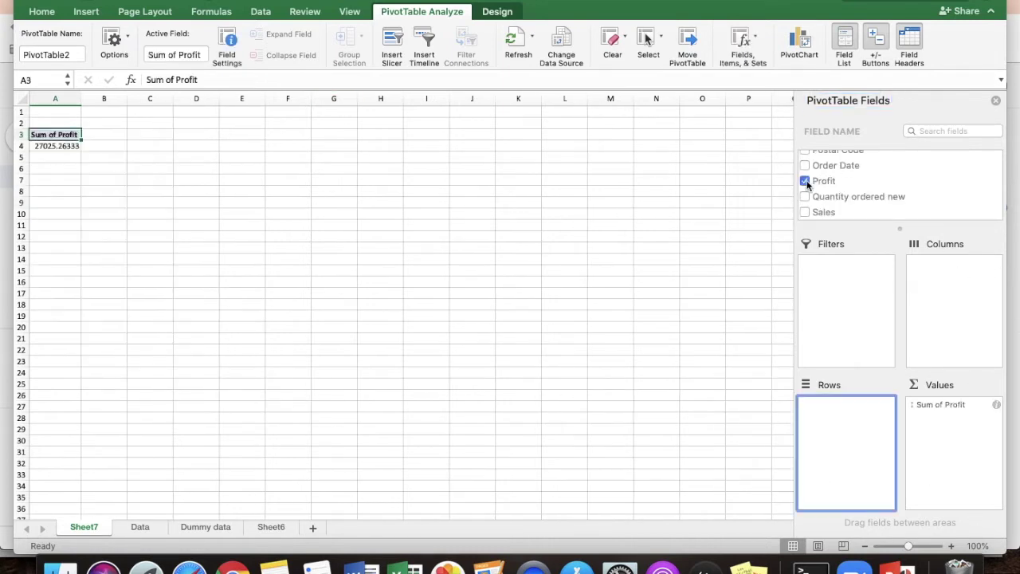
pyautogui.click(805, 180)
pyautogui.moveTo(852, 186); pyautogui.dragTo(955, 448)
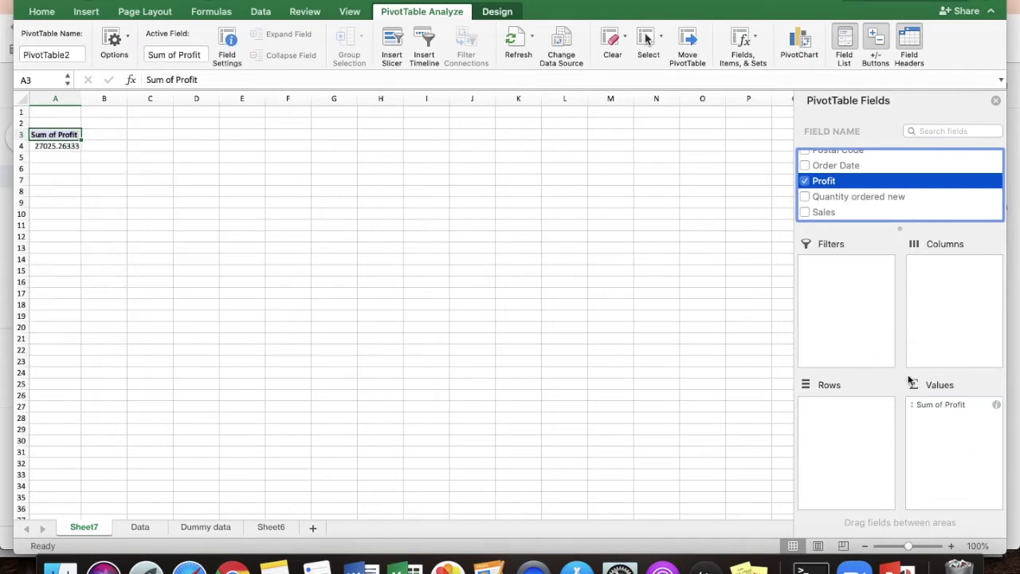
# Place the Region field in the PivotTable's columns
pyautogui.scroll(5, 841, 192)
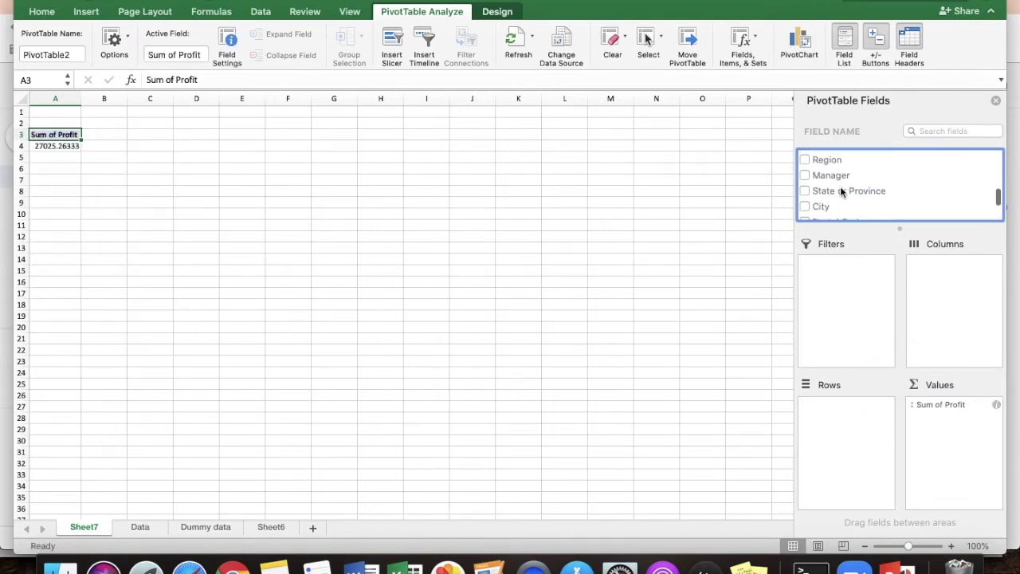
pyautogui.moveTo(829, 169); pyautogui.dragTo(968, 276)
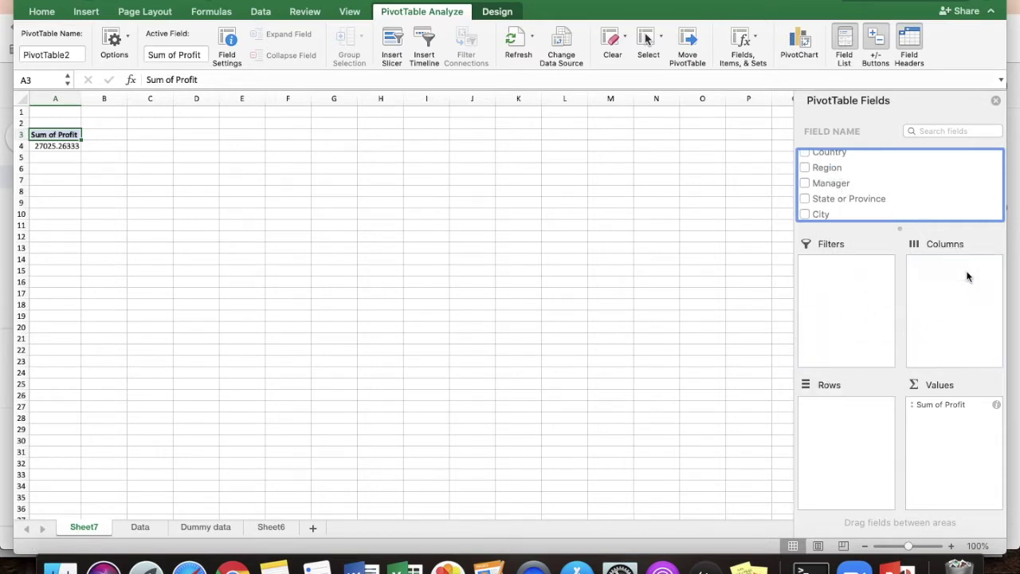
pyautogui.scroll(3, 866, 178)
pyautogui.scroll(-1, 865, 180)
pyautogui.moveTo(822, 180); pyautogui.dragTo(676, 387)
# Place the State or Province field in the PivotTable's rows
pyautogui.scroll(5, 852, 155)
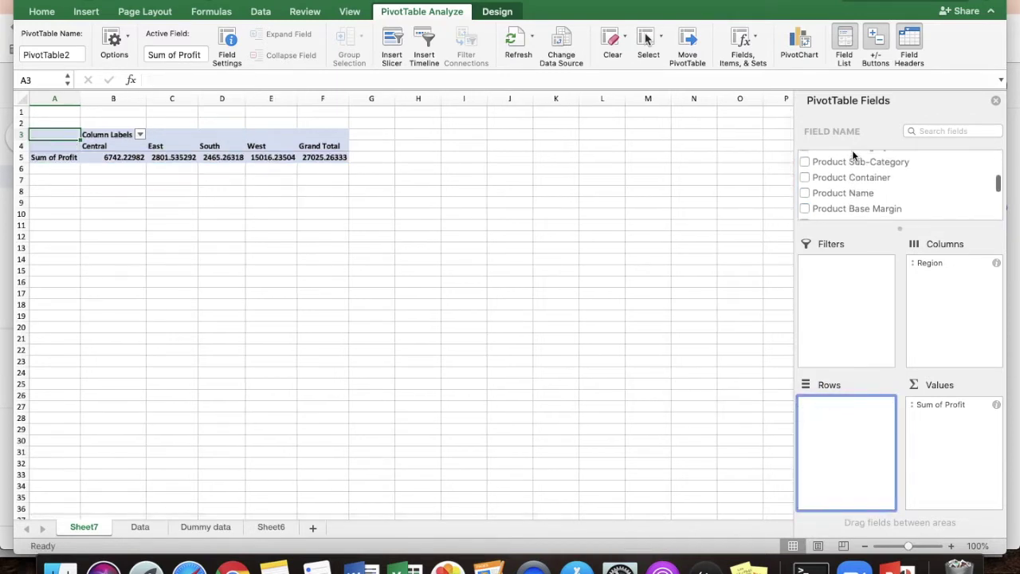
pyautogui.scroll(1, 852, 155)
pyautogui.scroll(2, 847, 163)
pyautogui.scroll(-10, 847, 166)
pyautogui.moveTo(847, 185); pyautogui.dragTo(847, 408)
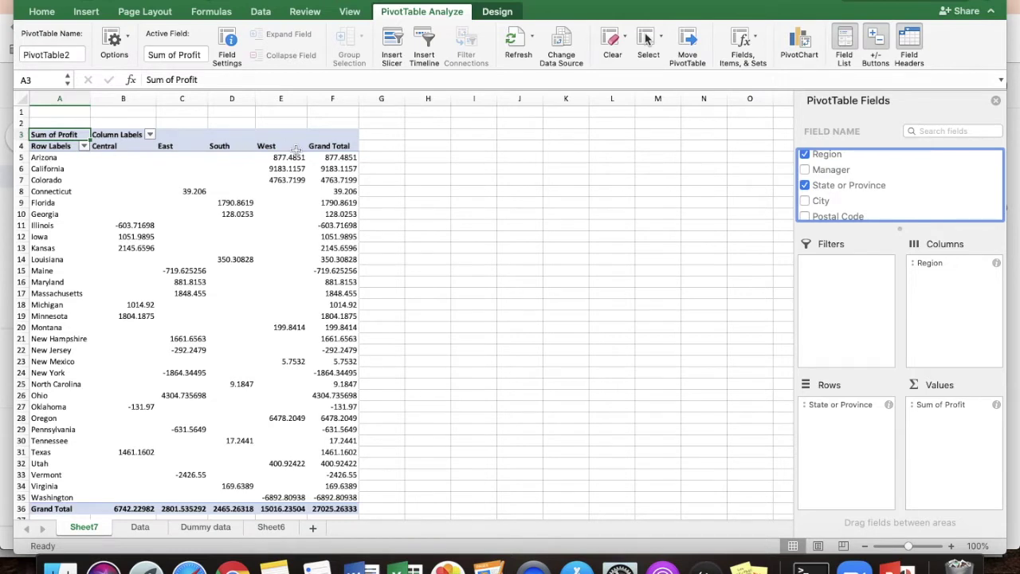
# Format the profit values in B5:F35 as Number with 0 decimal places
pyautogui.moveTo(105, 162); pyautogui.dragTo(317, 498)
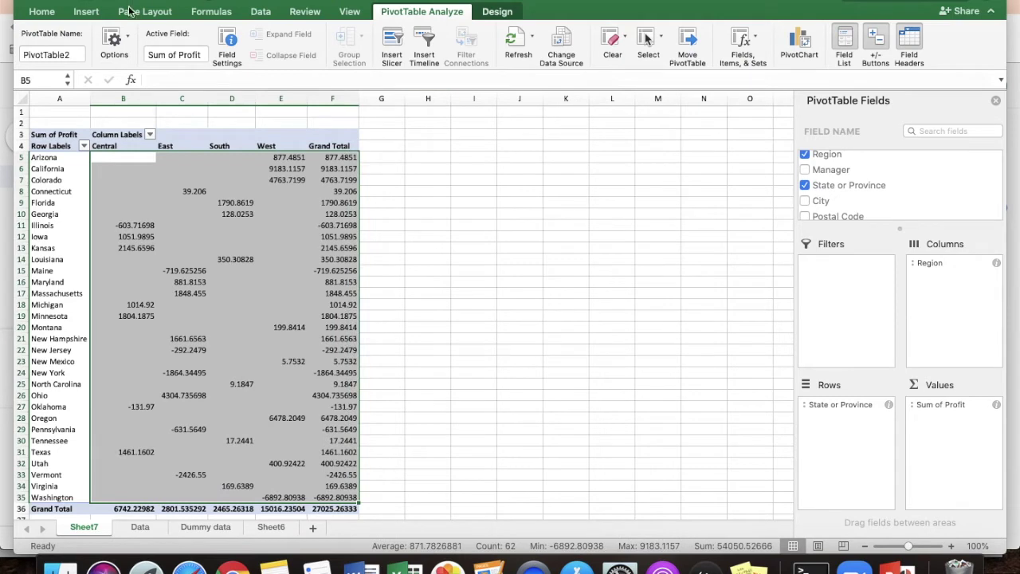
pyautogui.click(42, 12)
pyautogui.hotkey('ctrl', '1')
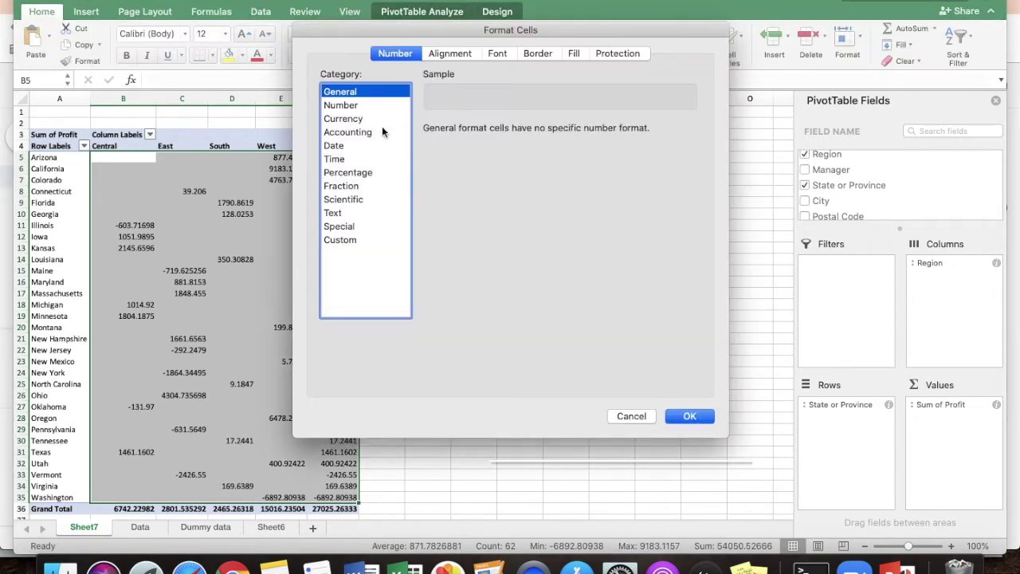
pyautogui.click(351, 106)
pyautogui.click(528, 132)
pyautogui.click(528, 132)
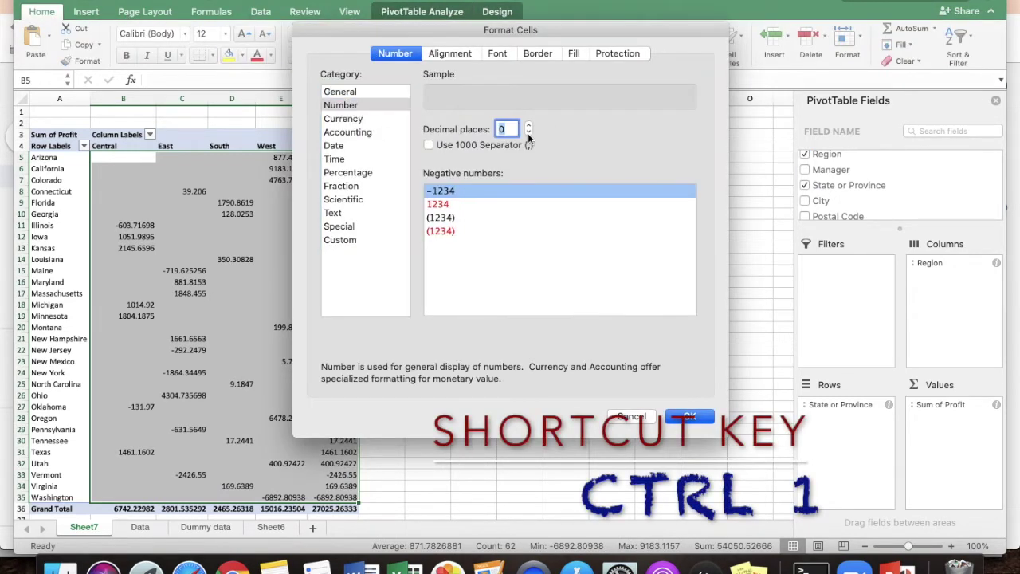
pyautogui.click(692, 419)
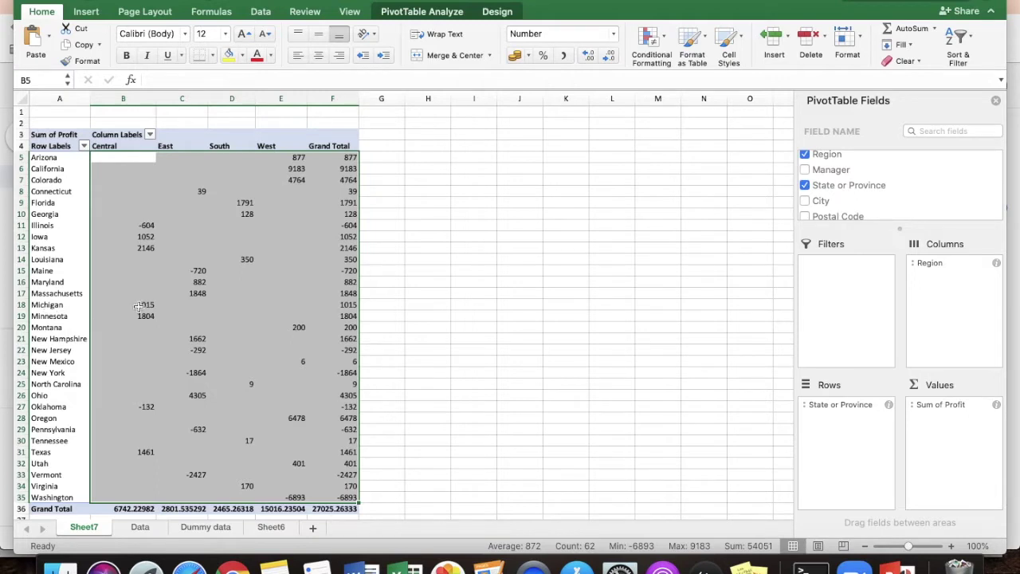
pyautogui.click(295, 319)
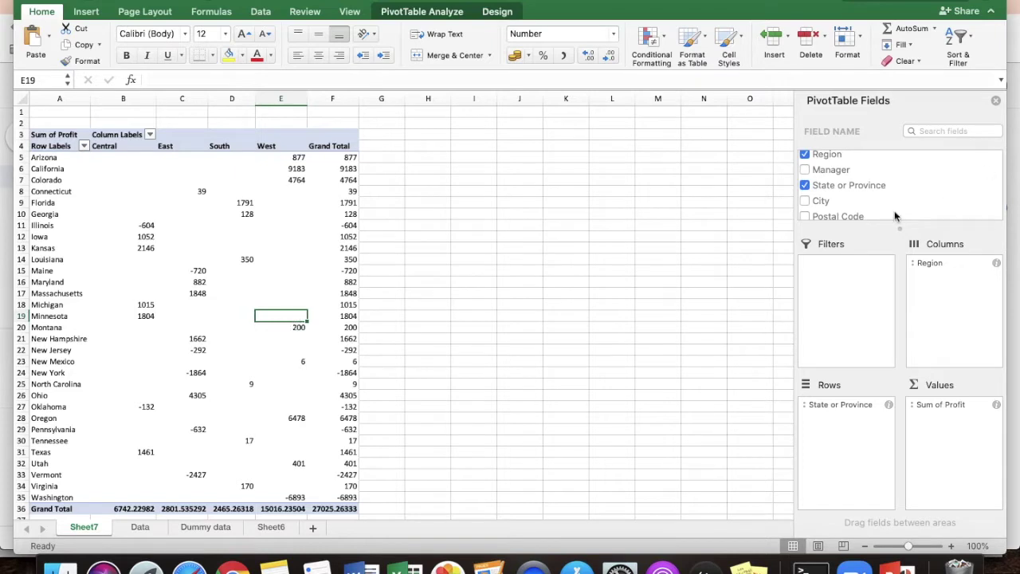
# Add the Product Category field to the PivotTable's filters
pyautogui.scroll(5, 847, 199)
pyautogui.scroll(-3, 847, 195)
pyautogui.moveTo(847, 182); pyautogui.dragTo(848, 315)
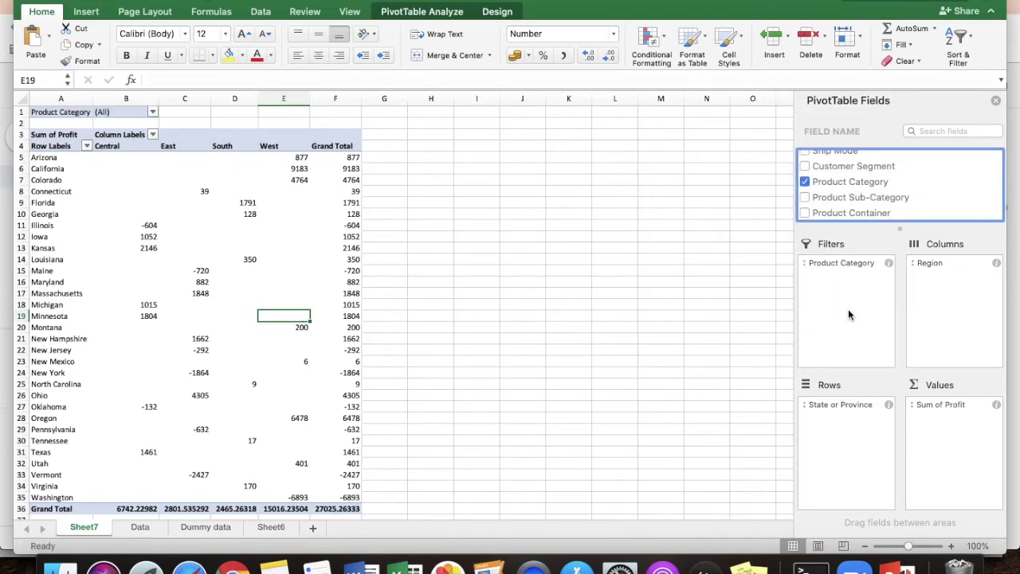
# Filter the PivotTable's Product Category to show only Furniture
pyautogui.click(153, 113)
pyautogui.click(191, 168)
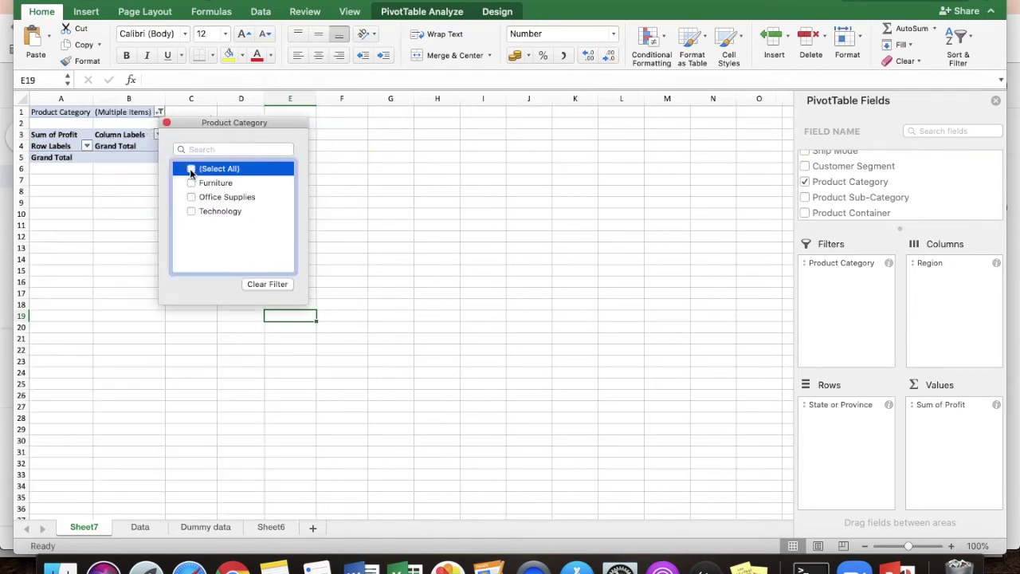
pyautogui.click(191, 183)
pyautogui.click(414, 293)
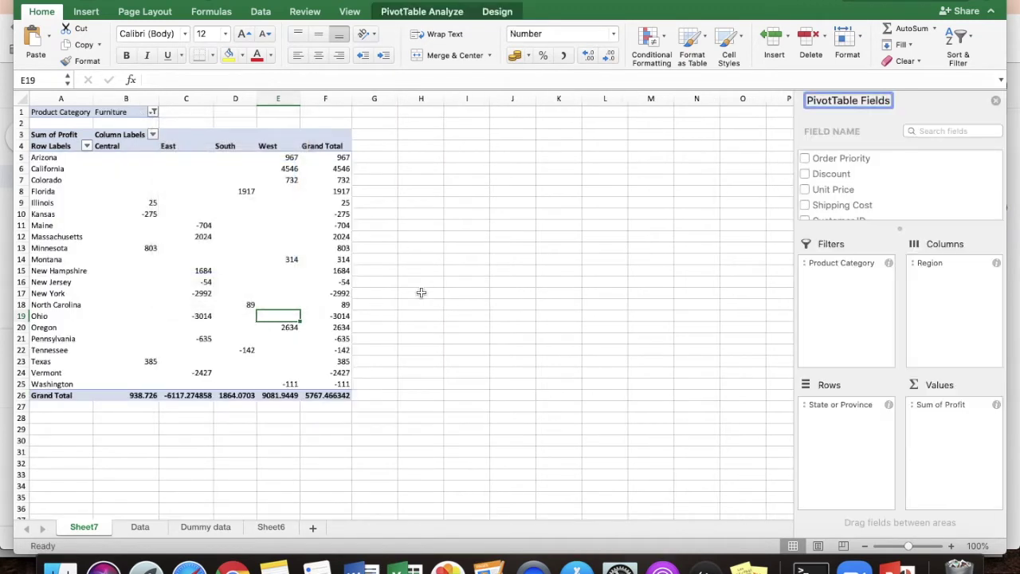
pyautogui.click(153, 113)
pyautogui.click(403, 170)
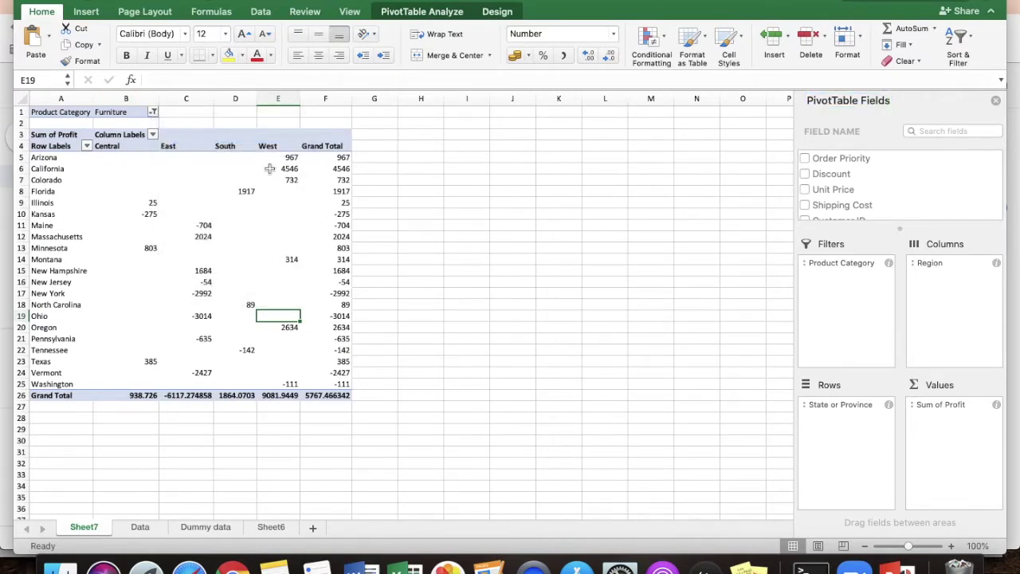
# Switch the Product Category filter from Furniture to Office Supplies only
pyautogui.click(154, 113)
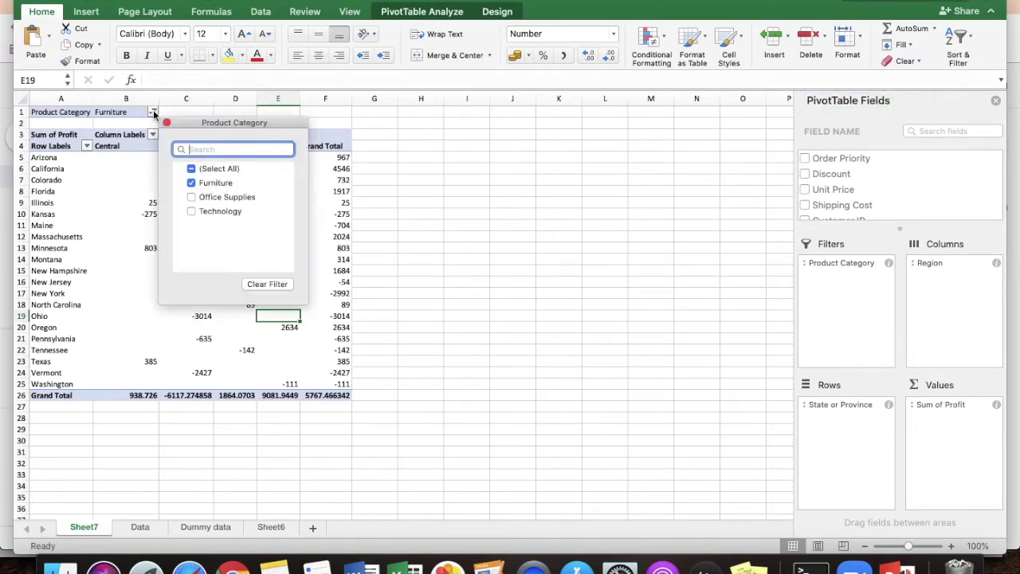
pyautogui.click(190, 183)
pyautogui.click(191, 197)
pyautogui.click(433, 280)
pyautogui.click(430, 280)
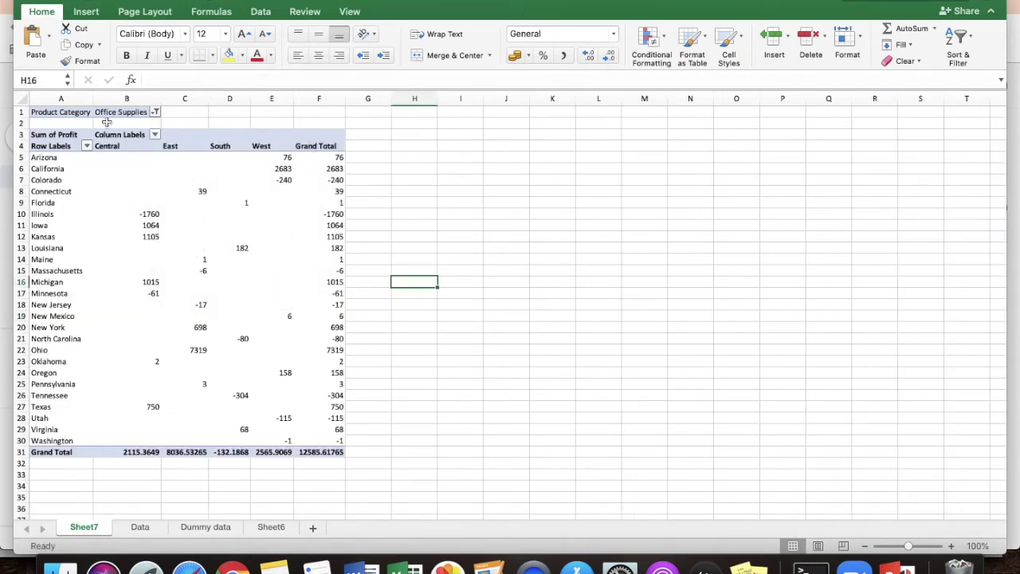
# Set the Product Category filter back to all categories
pyautogui.click(156, 113)
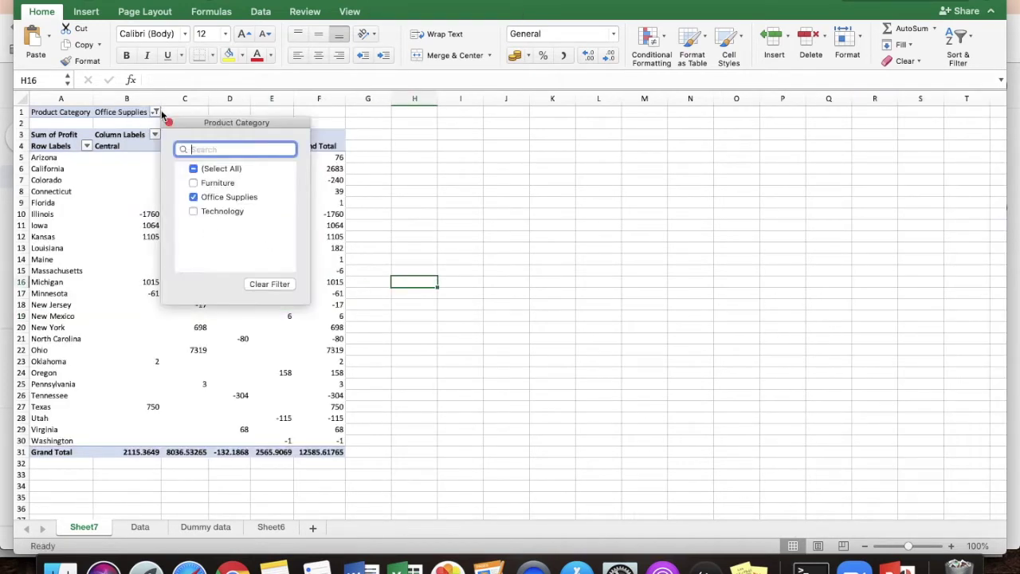
pyautogui.click(195, 170)
pyautogui.click(468, 323)
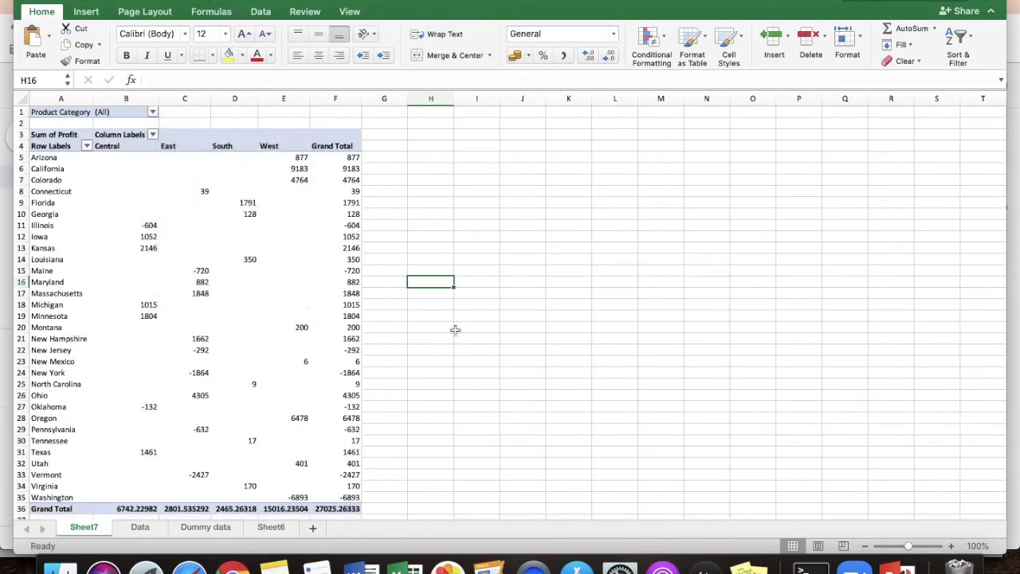
# Restyle the PivotTable with the light blue design for its header and total rows
pyautogui.click(301, 362)
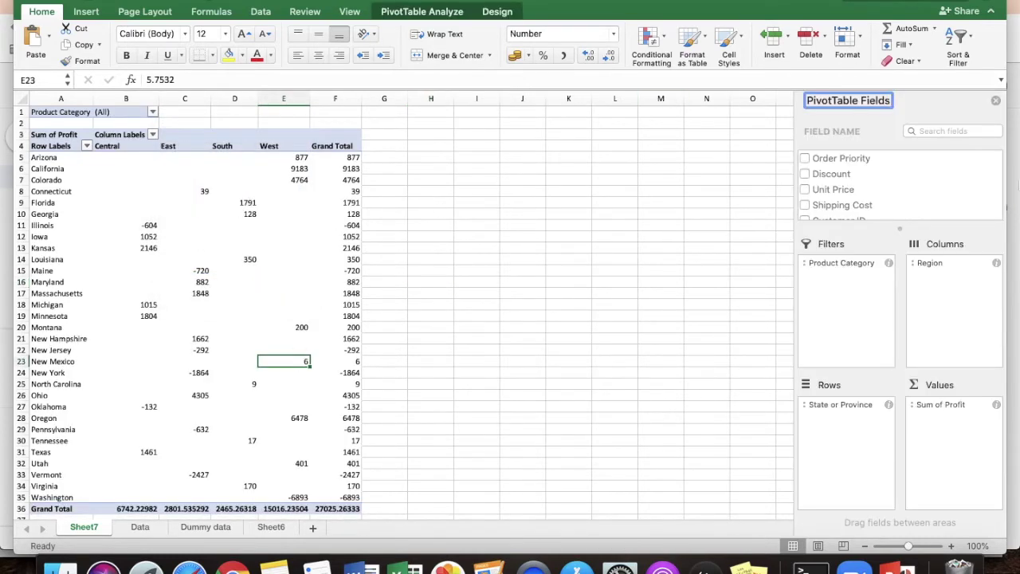
pyautogui.click(507, 15)
pyautogui.click(427, 15)
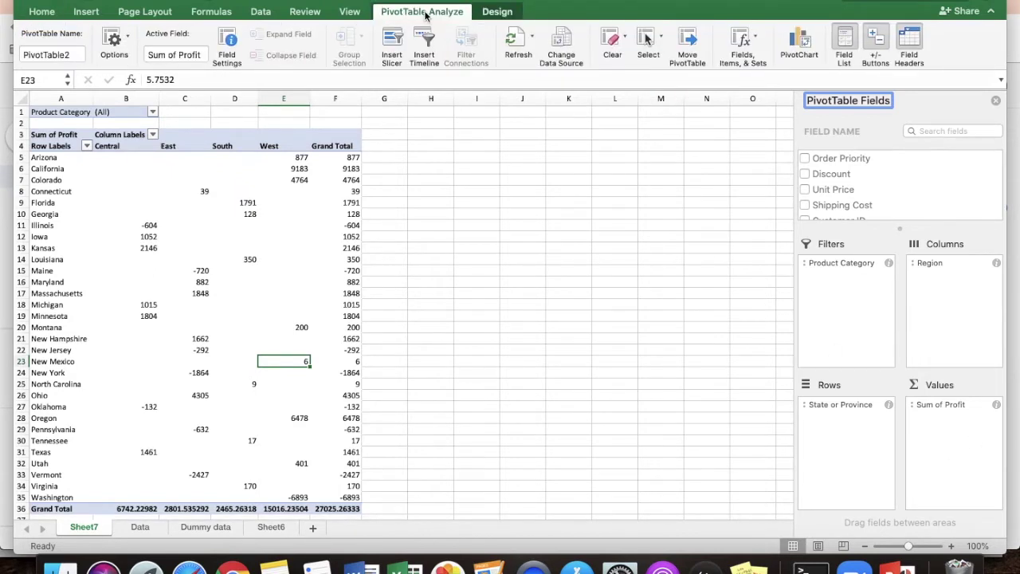
pyautogui.click(484, 16)
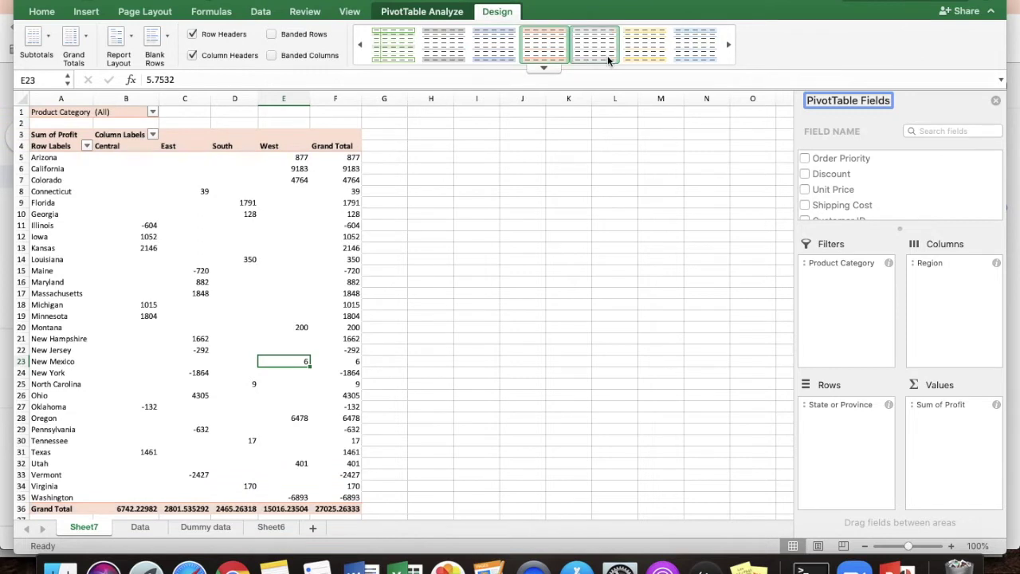
pyautogui.click(700, 54)
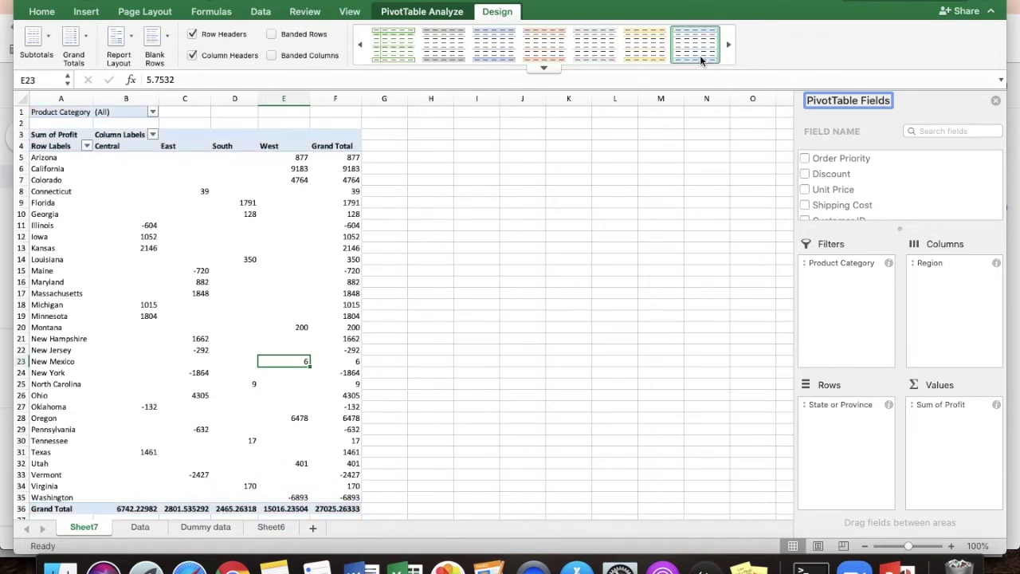
pyautogui.click(422, 12)
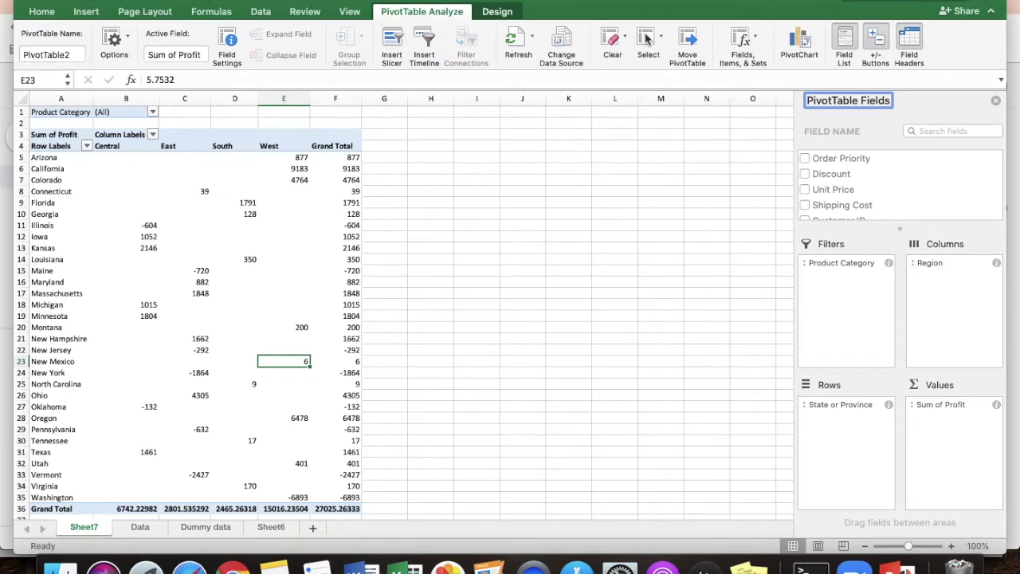
pyautogui.click(490, 13)
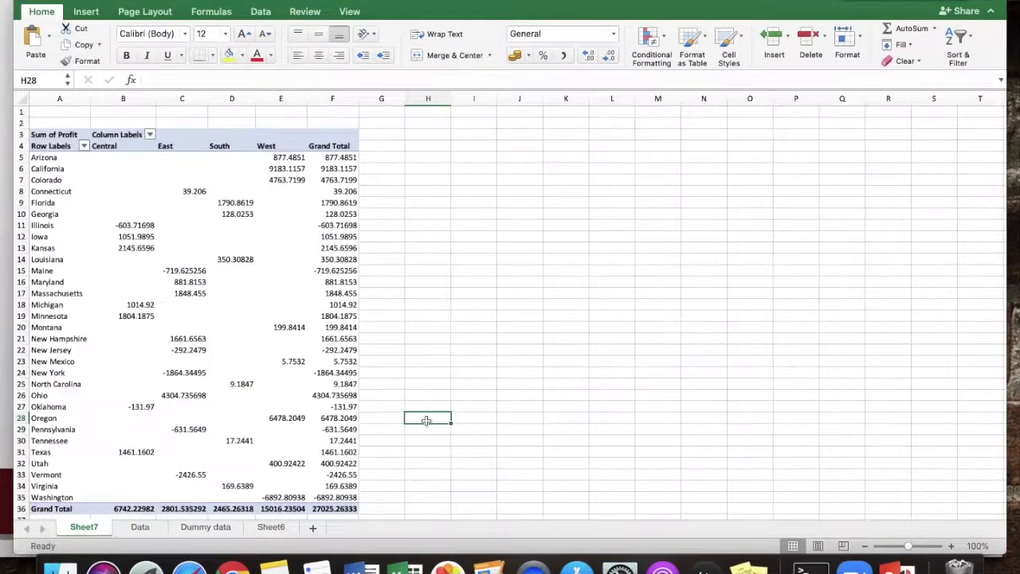
# Remove the Region field from the PivotTable's columns
pyautogui.click(276, 384)
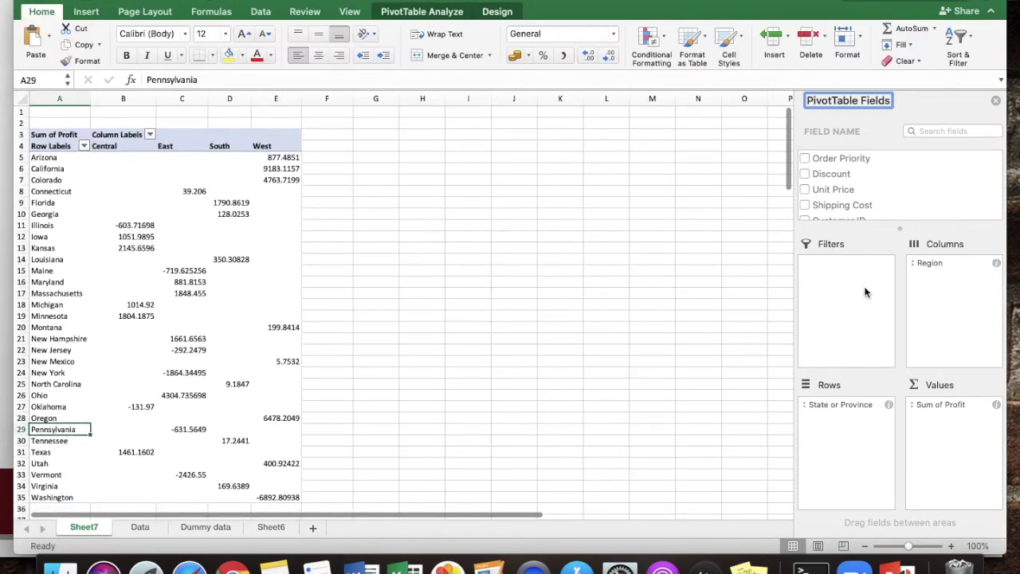
pyautogui.click(960, 262)
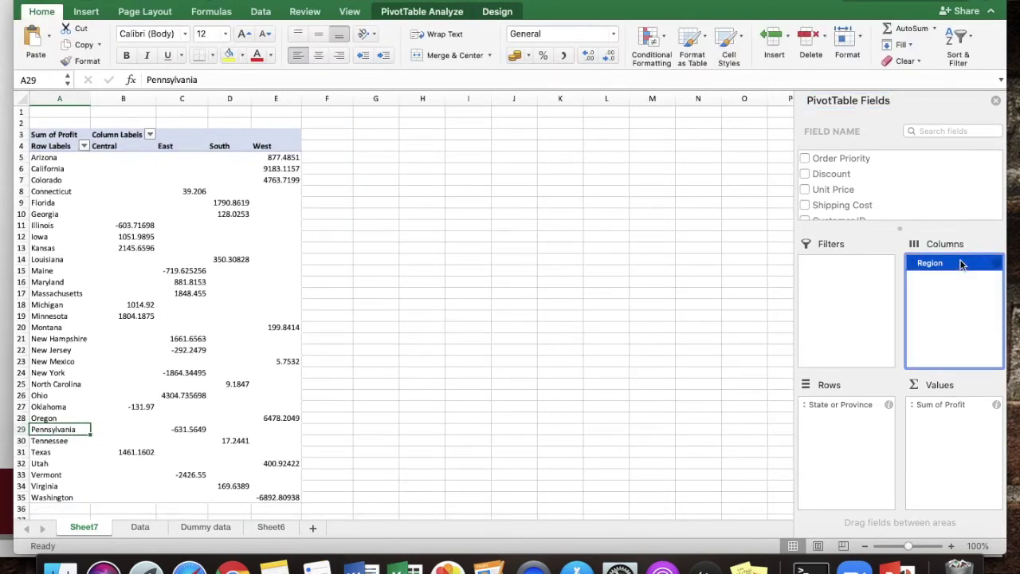
pyautogui.moveTo(949, 260); pyautogui.dragTo(662, 325)
# Place the Order Date field in the PivotTable's columns and remove the accompanying Years and Quarters fields
pyautogui.scroll(-10, 914, 189)
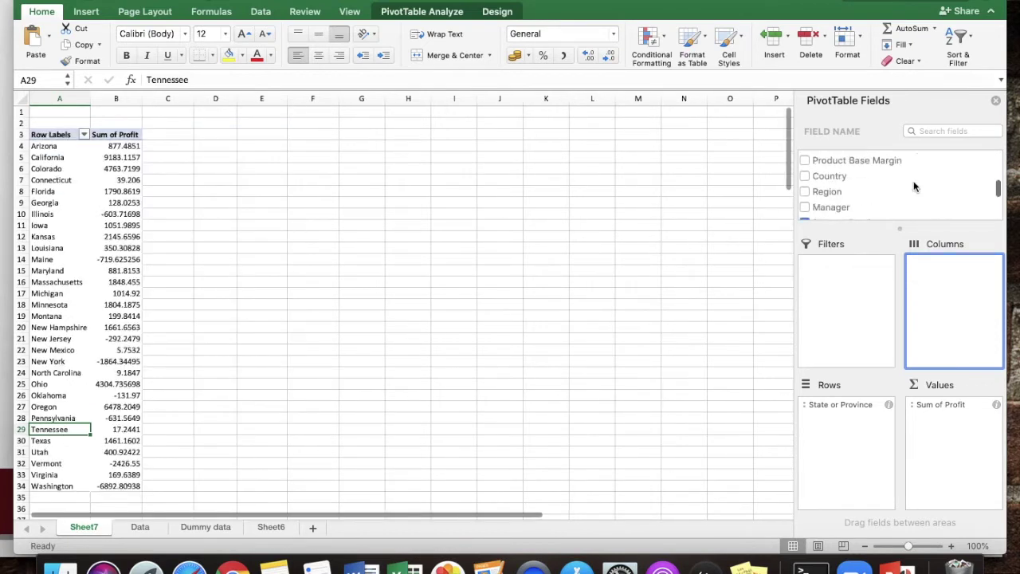
pyautogui.scroll(3, 914, 186)
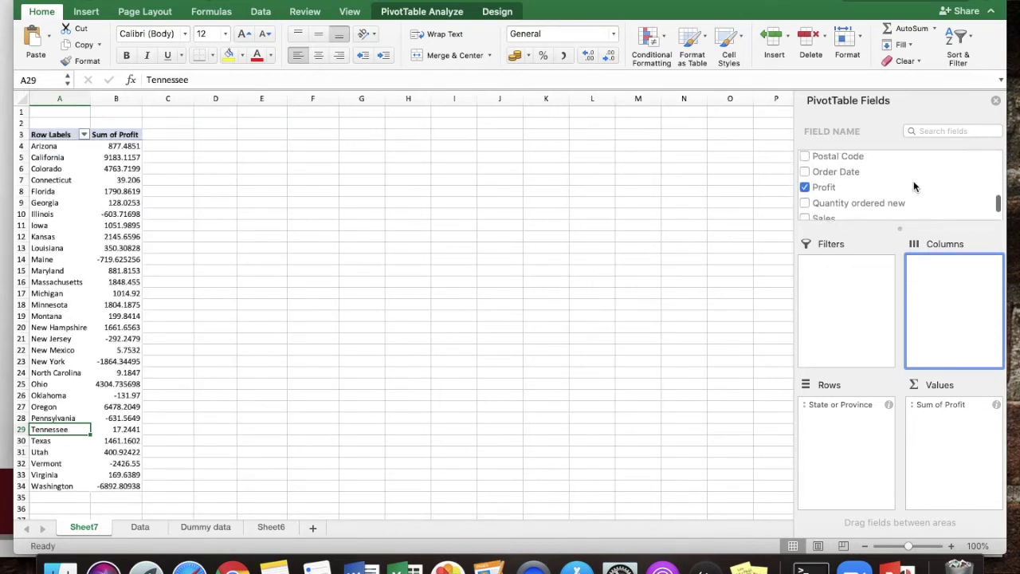
pyautogui.moveTo(816, 199); pyautogui.dragTo(937, 292)
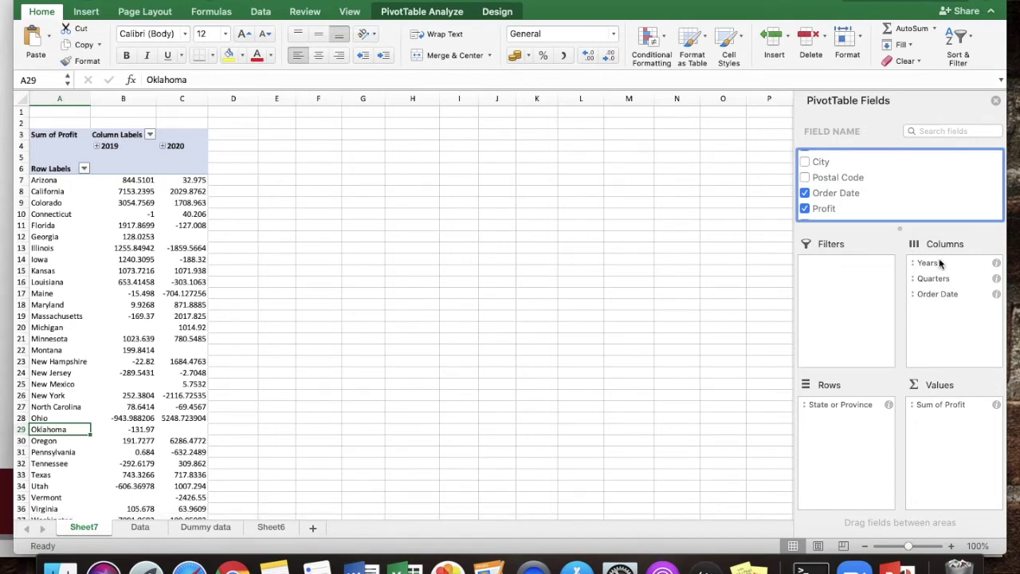
pyautogui.moveTo(933, 270); pyautogui.dragTo(576, 329)
pyautogui.moveTo(933, 264); pyautogui.dragTo(636, 319)
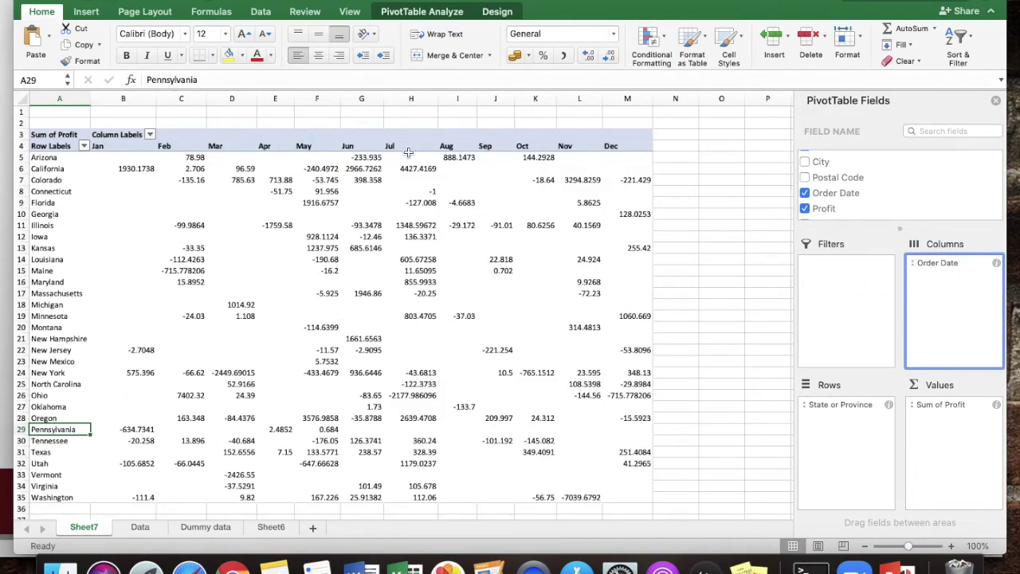
# Group the month column headers in B4:M4 by Months and Years only
pyautogui.click(125, 146)
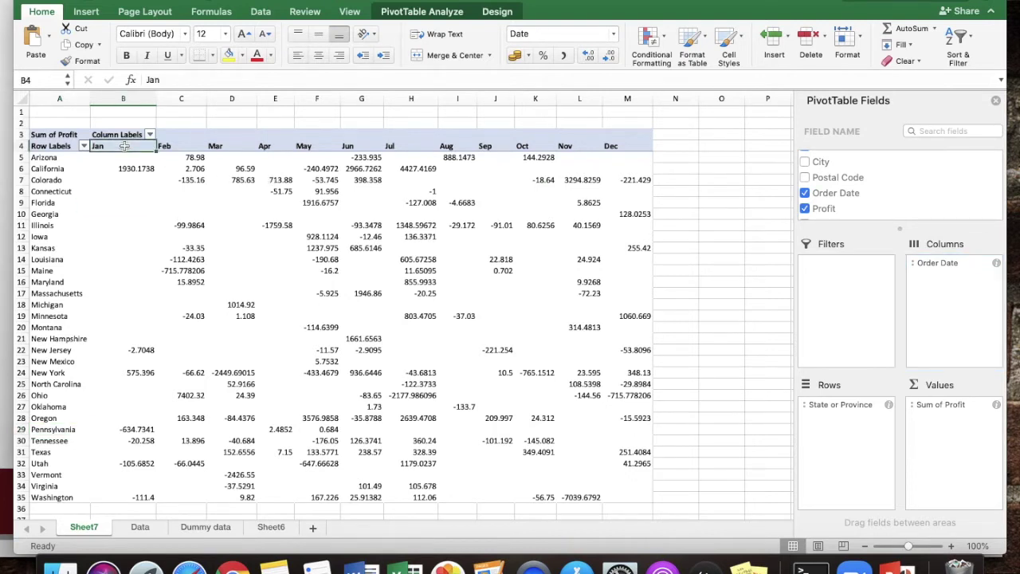
pyautogui.hotkey('shift', 'Right')
pyautogui.hotkey('shift', 'Right')
pyautogui.hotkey('shift', 'Right')
pyautogui.hotkey('shift', 'Right')
pyautogui.hotkey('shift', 'Right')
pyautogui.hotkey('shift', 'Right')
pyautogui.hotkey('shift', 'Right')
pyautogui.hotkey('shift', 'Right')
pyautogui.hotkey('shift', 'Right')
pyautogui.hotkey('shift', 'Right')
pyautogui.hotkey('shift', 'Right')
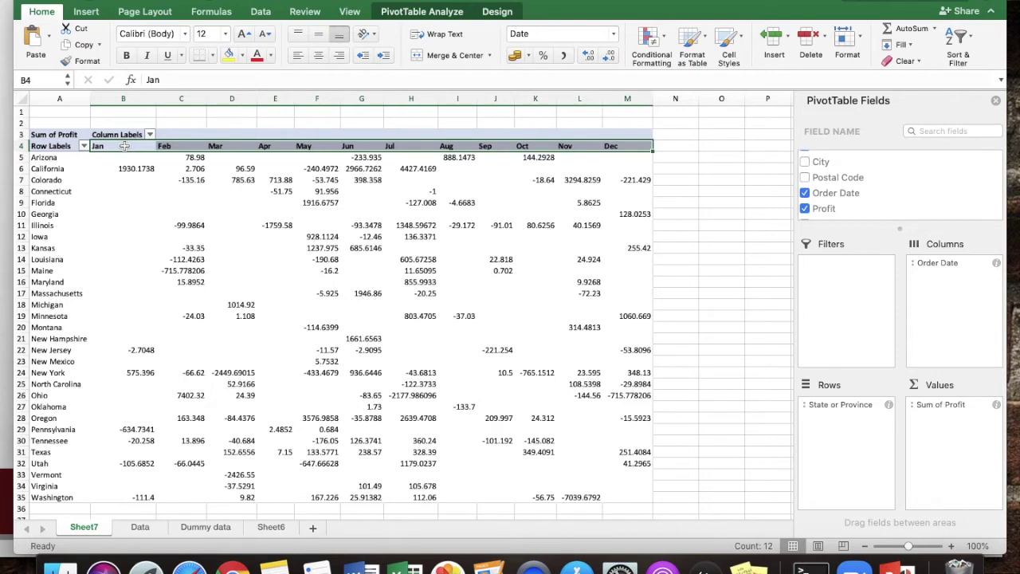
pyautogui.rightClick(124, 146)
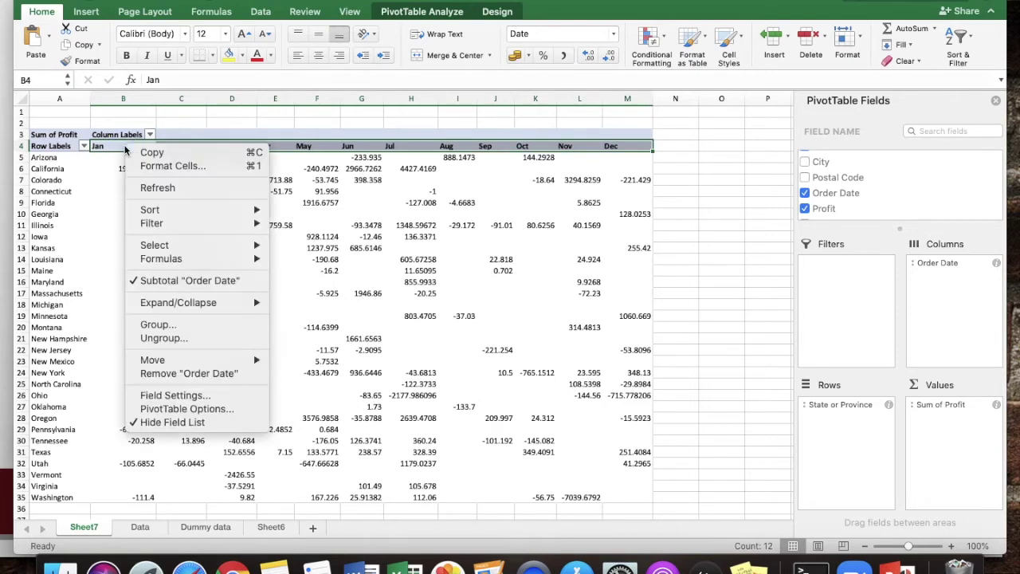
pyautogui.click(181, 325)
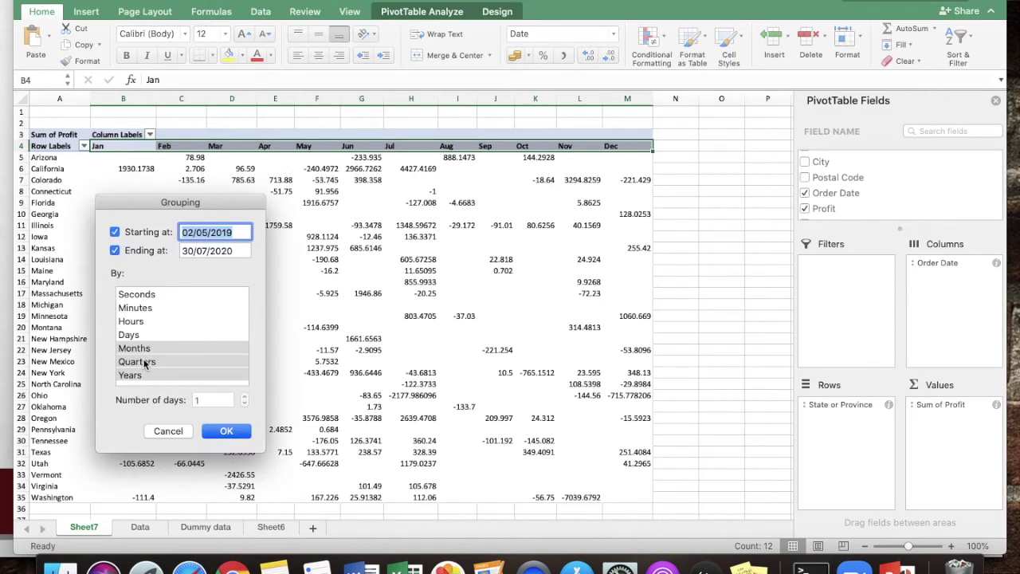
pyautogui.click(129, 377)
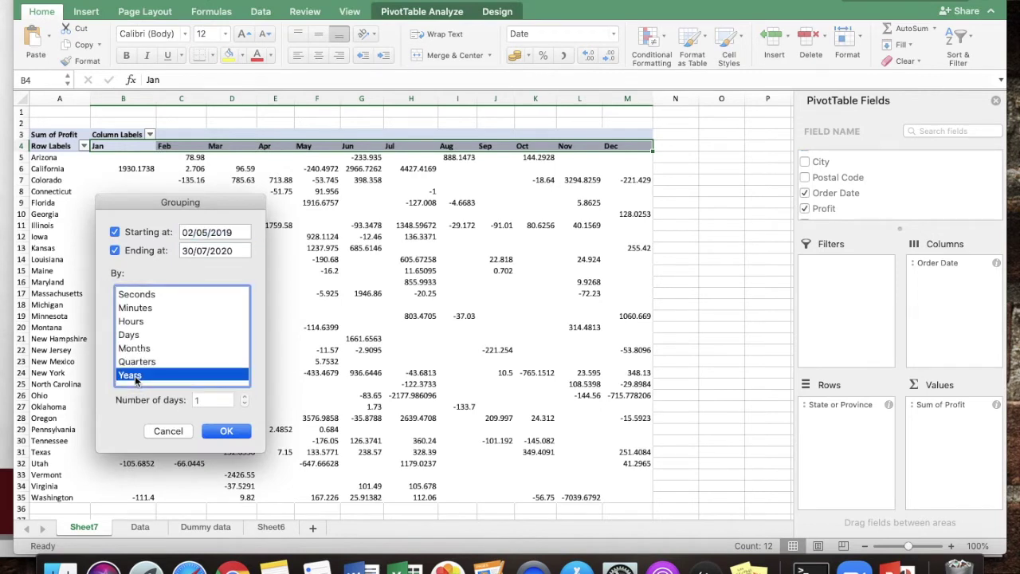
pyautogui.keyDown('super'); pyautogui.click(134, 349); pyautogui.keyUp('super')
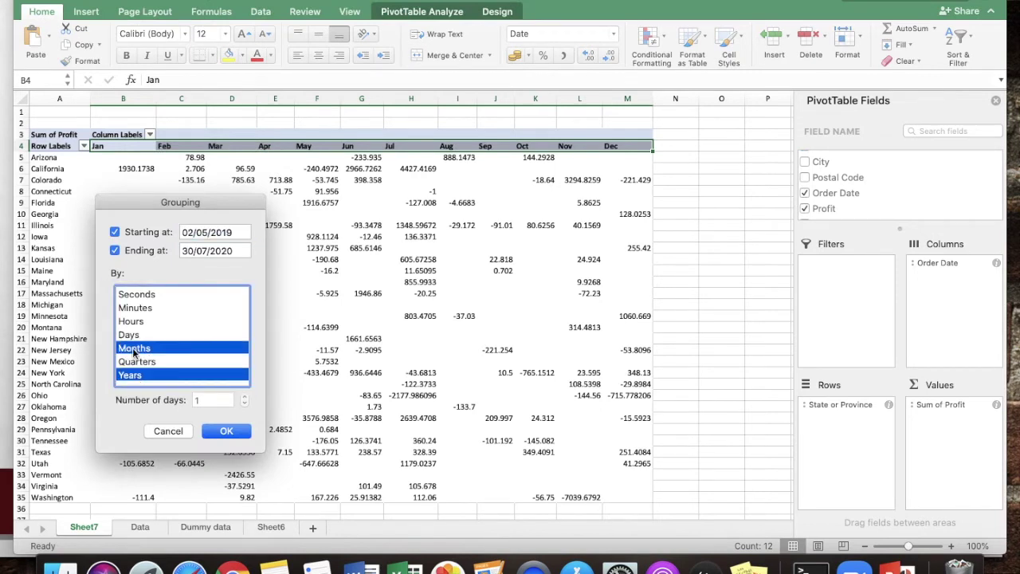
pyautogui.click(227, 431)
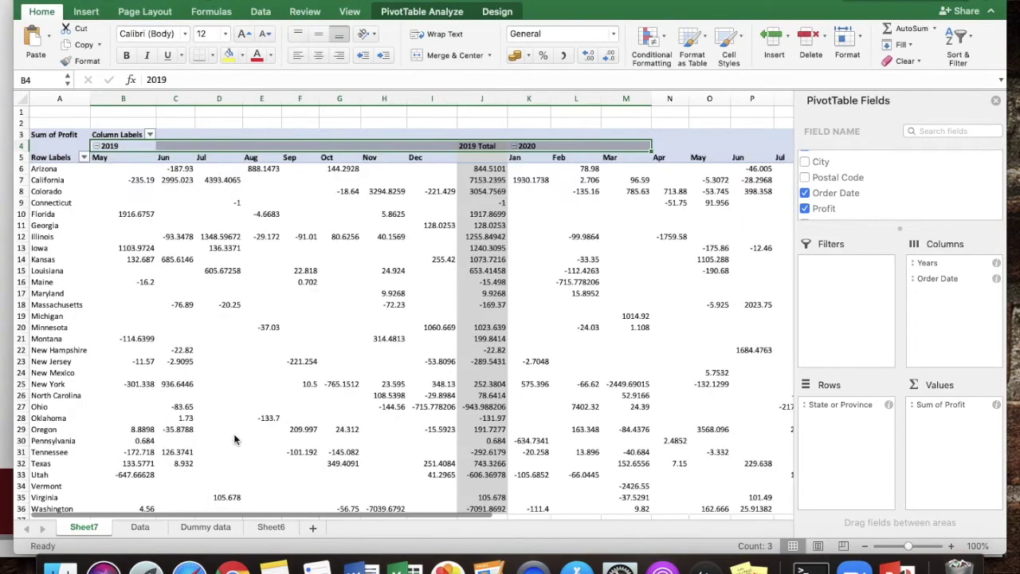
# Turn off all subtotals in the PivotTable so the 2019 and 2020 columns have no yearly totals
pyautogui.click(315, 327)
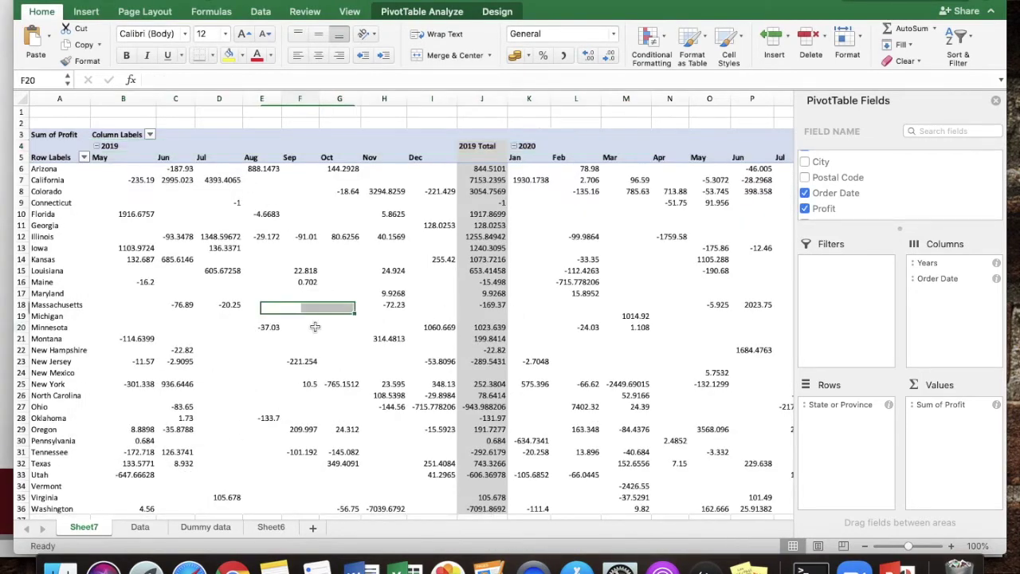
pyautogui.hscroll(5, 314, 326)
pyautogui.hscroll(-5, 315, 327)
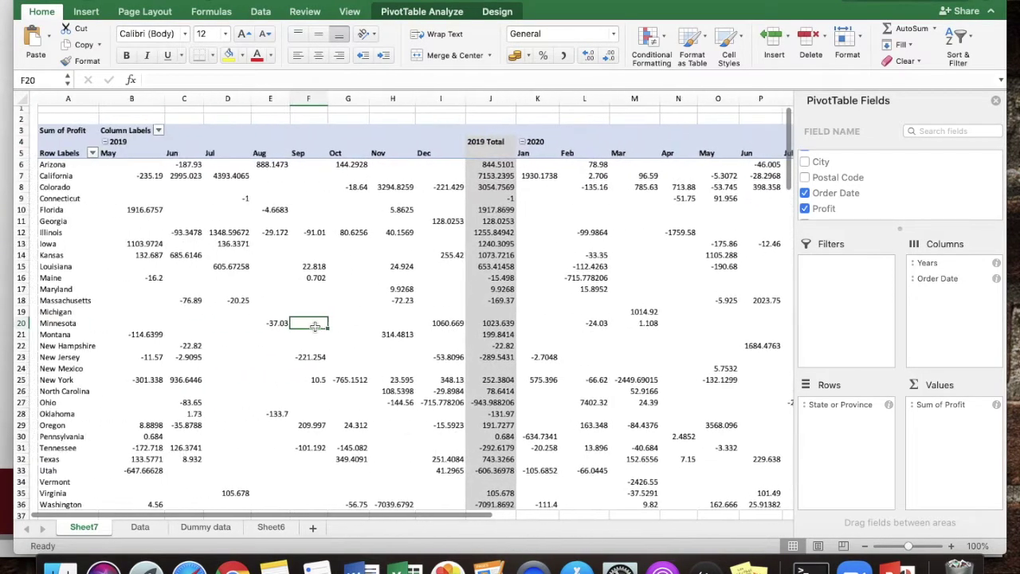
pyautogui.click(449, 15)
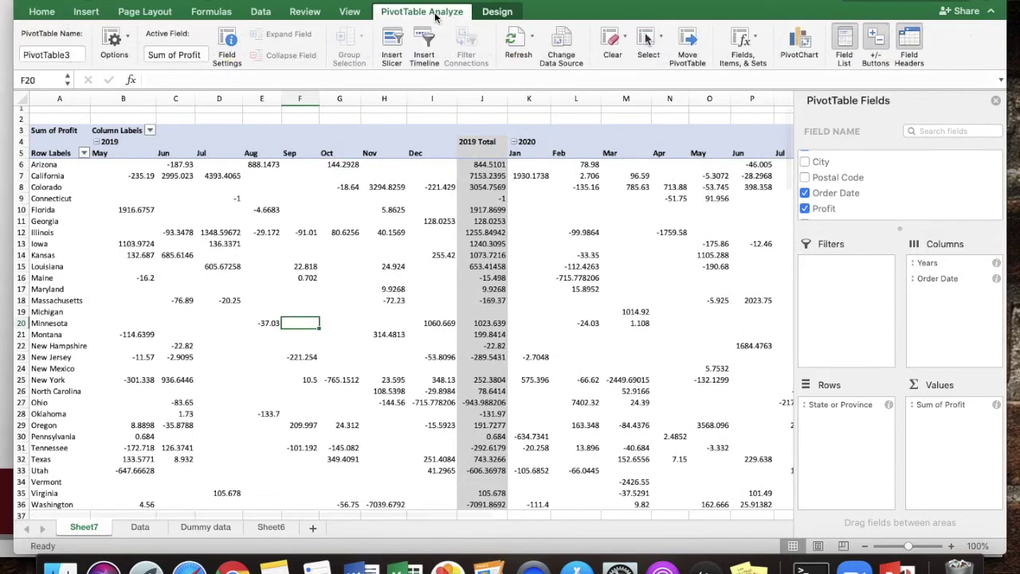
pyautogui.click(502, 13)
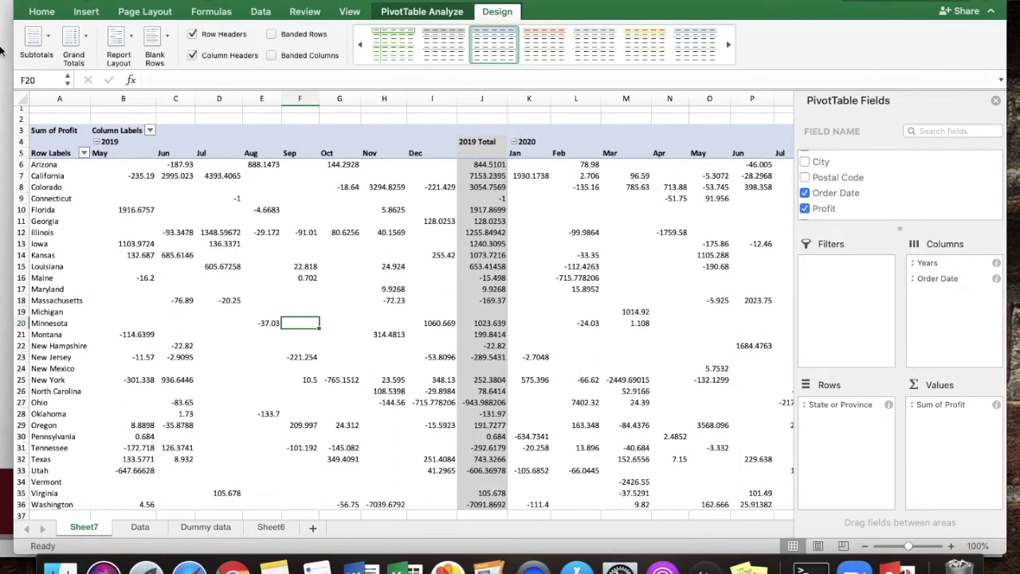
pyautogui.click(35, 41)
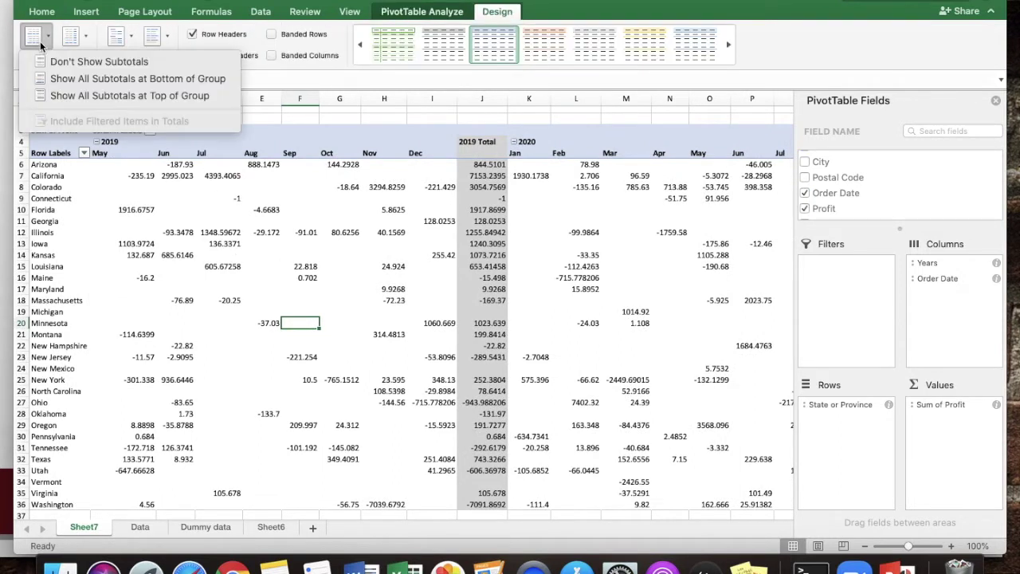
pyautogui.click(72, 67)
pyautogui.click(313, 208)
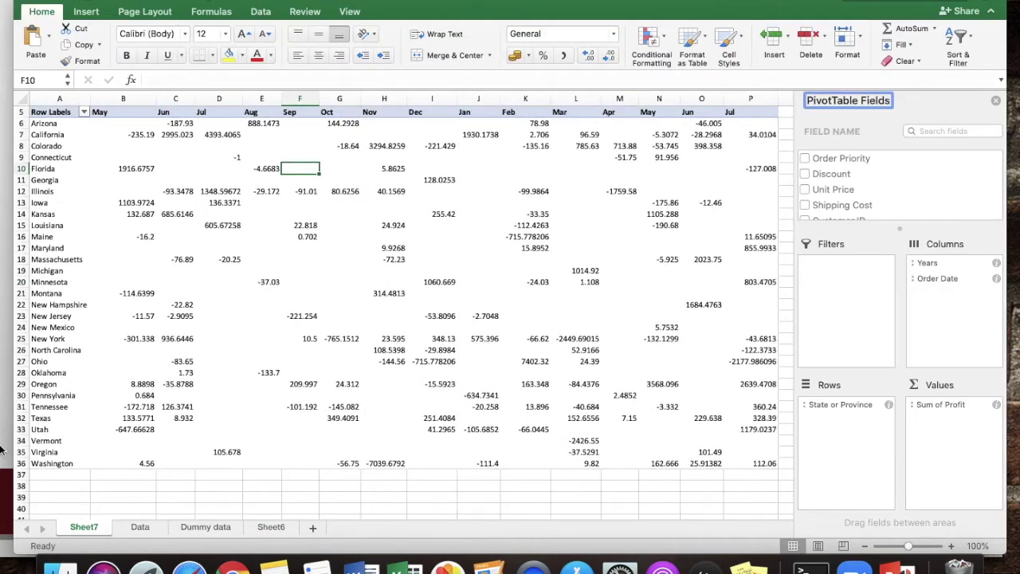
# Close the PivotTable field list and return to the start of the sheet
pyautogui.click(996, 100)
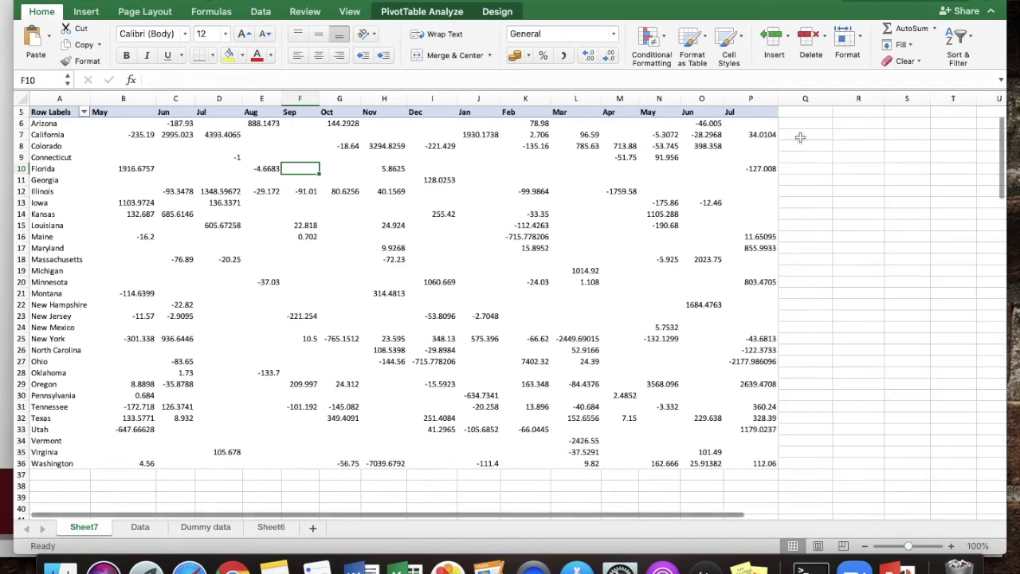
pyautogui.scroll(2, 799, 132)
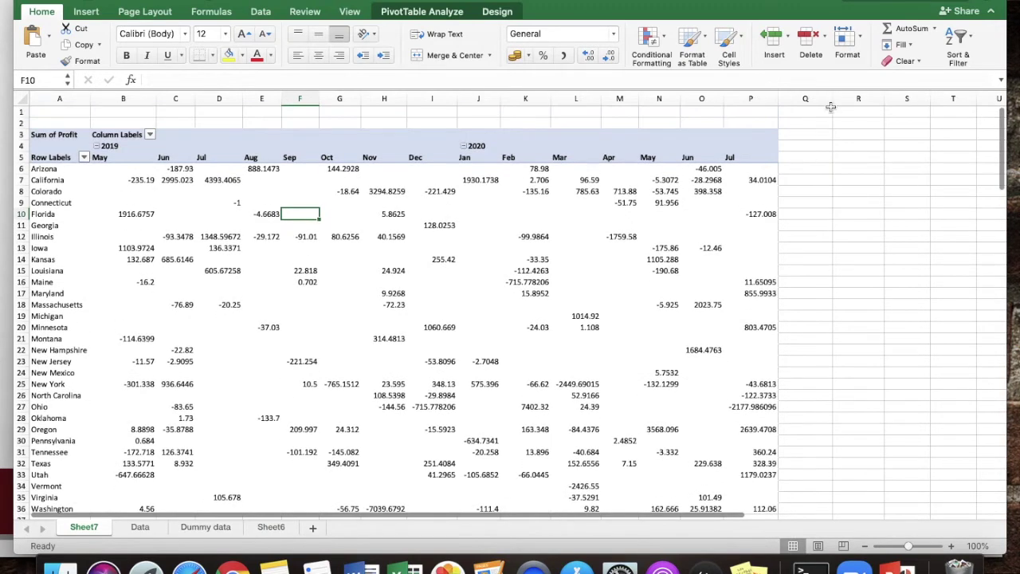
# Widen column Q beside the PivotTable to several times its default width
pyautogui.moveTo(831, 102); pyautogui.dragTo(1003, 100)
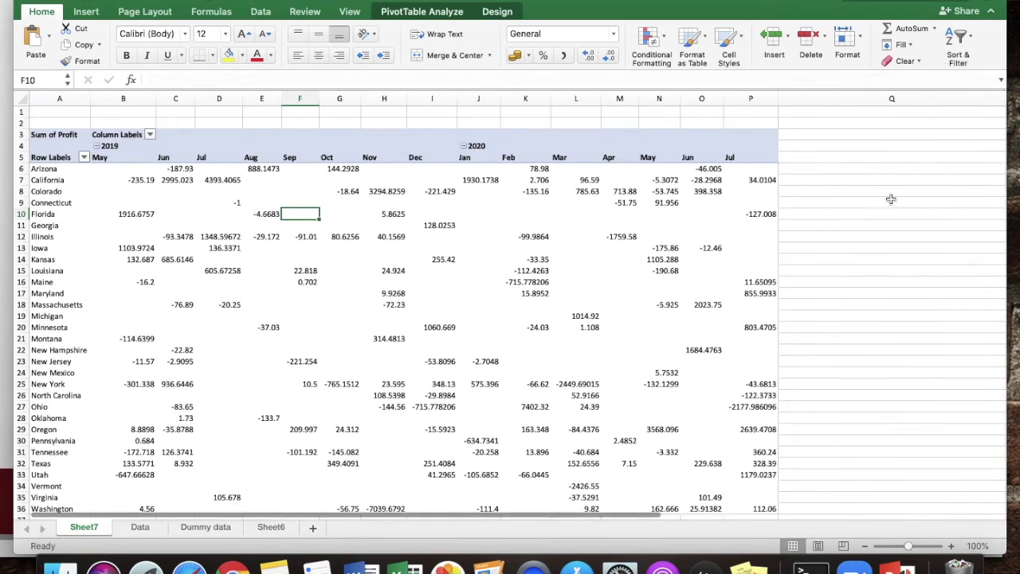
pyautogui.hscroll(1, 890, 197)
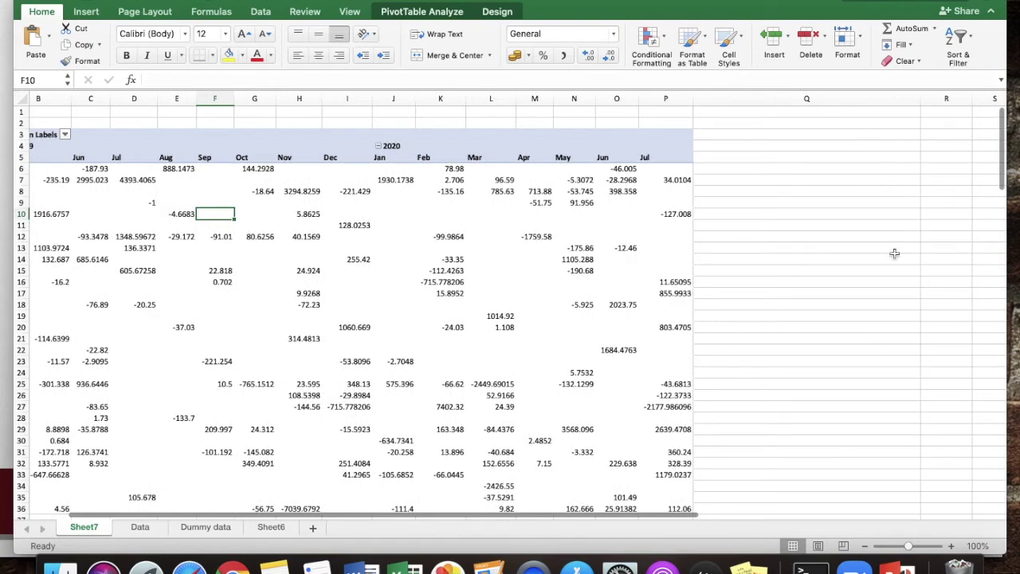
pyautogui.click(953, 547)
pyautogui.click(953, 547)
pyautogui.hscroll(2, 909, 352)
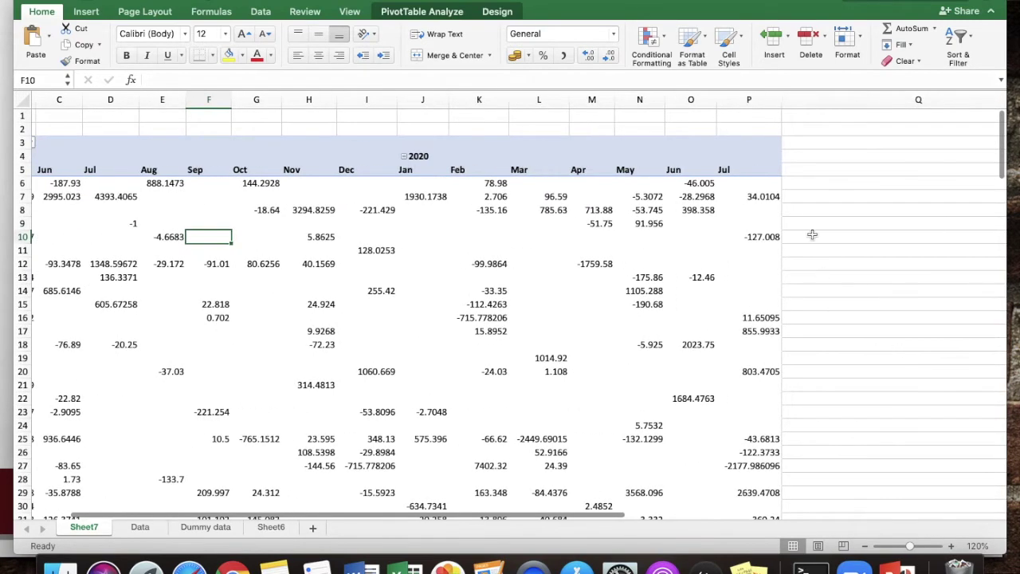
# Insert line sparklines in Q6:Q36 using the PivotTable values in B6:P36 as the data range
pyautogui.click(817, 185)
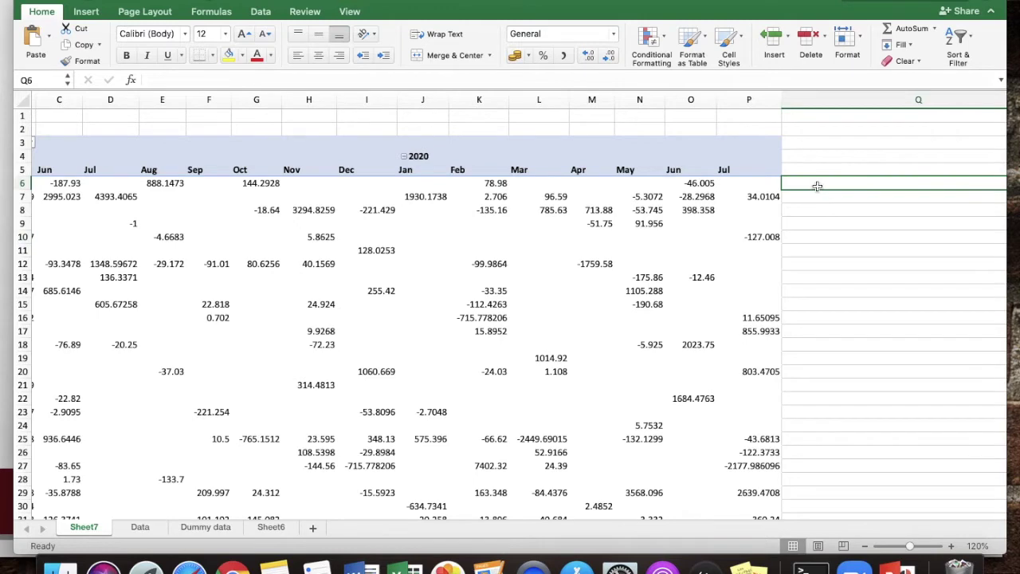
pyautogui.press('super+Down')
pyautogui.press('shift+super+Up')
pyautogui.hotkey('shift', 'Down')
pyautogui.hotkey('shift', 'Down')
pyautogui.hotkey('shift', 'Down')
pyautogui.hotkey('shift', 'Down')
pyautogui.hotkey('shift', 'Down')
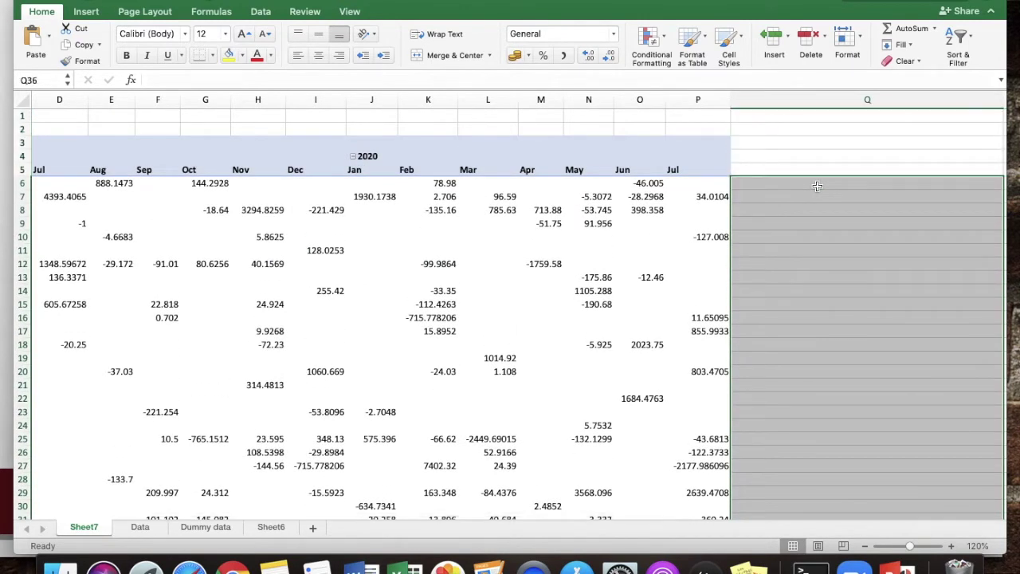
pyautogui.click(86, 12)
pyautogui.click(640, 35)
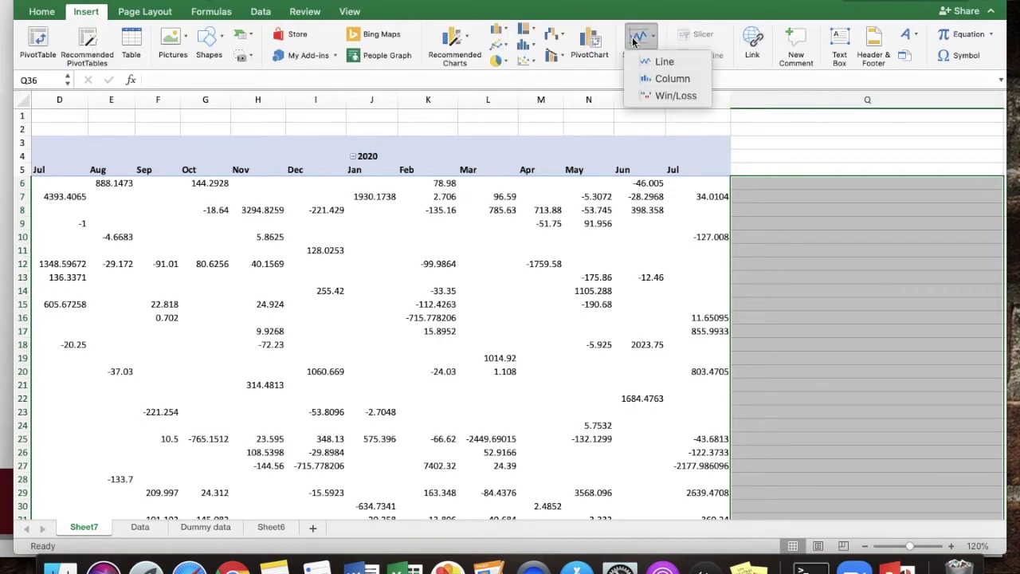
pyautogui.click(646, 62)
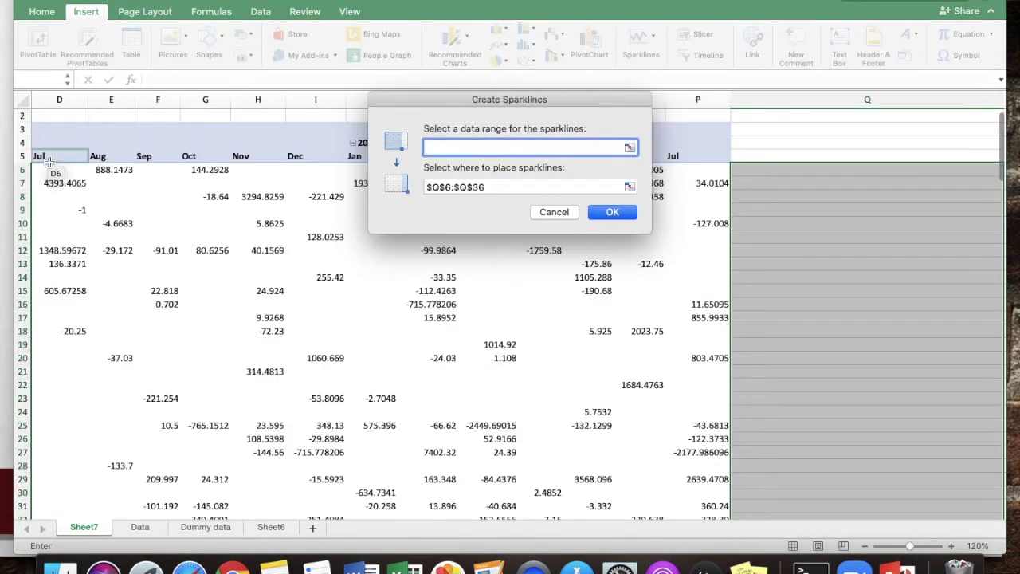
pyautogui.moveTo(144, 183); pyautogui.dragTo(891, 485)
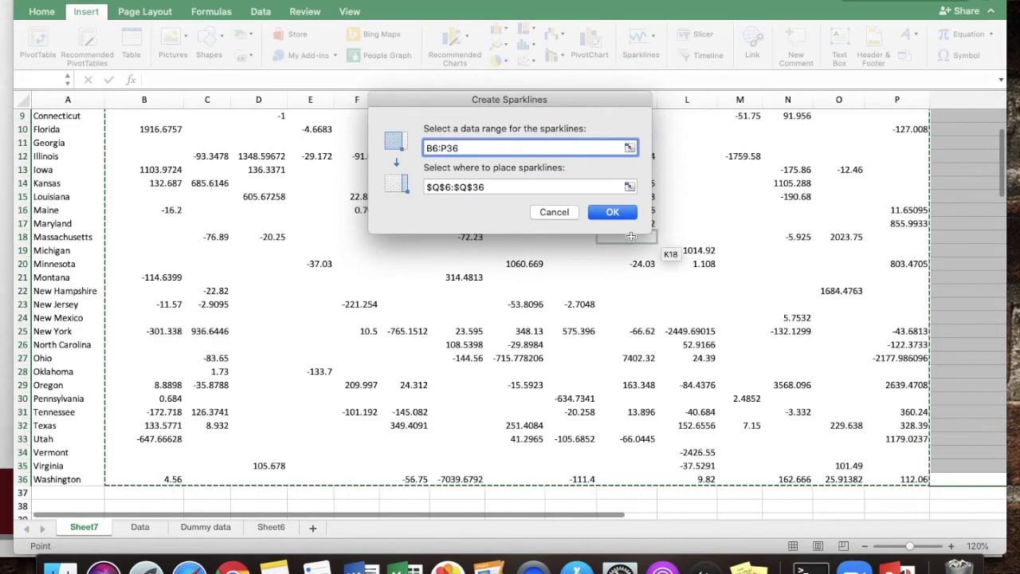
pyautogui.click(628, 218)
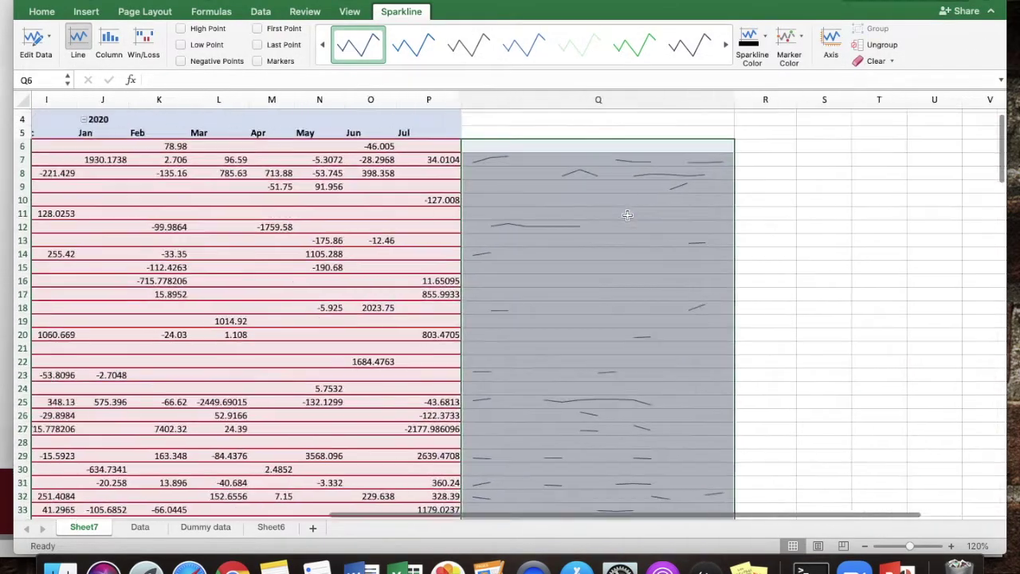
# Examine the sparklines in column Q alongside each state's monthly profit figures
pyautogui.hscroll(-10, 627, 214)
pyautogui.click(627, 214)
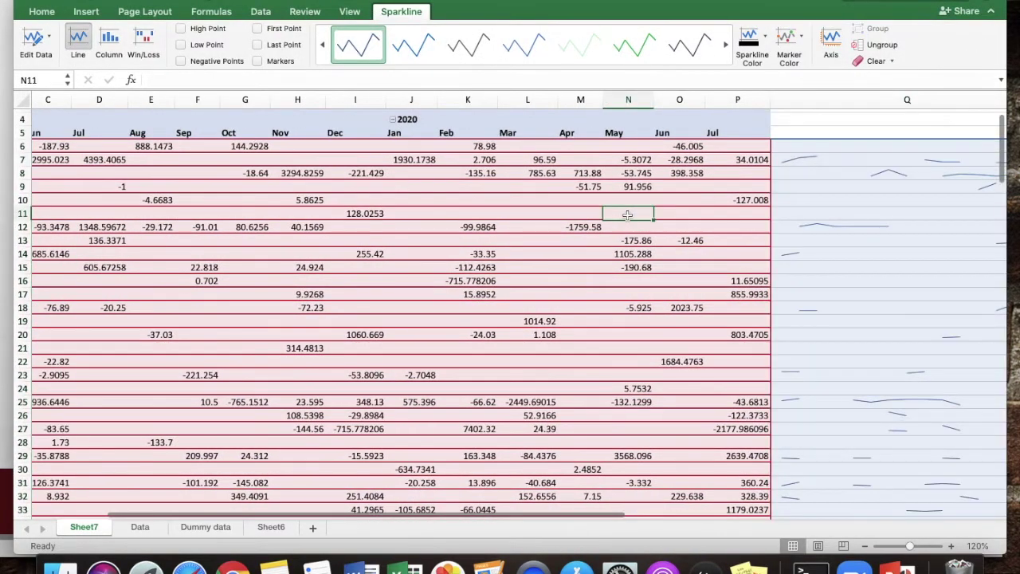
pyautogui.scroll(-5, 627, 216)
pyautogui.scroll(2, 628, 215)
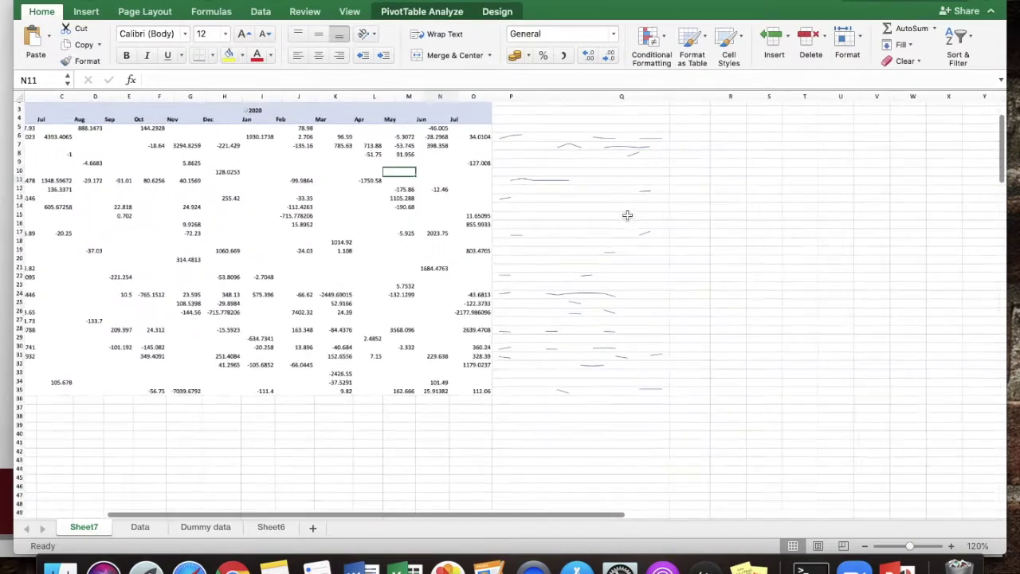
pyautogui.scroll(-5, 473, 239)
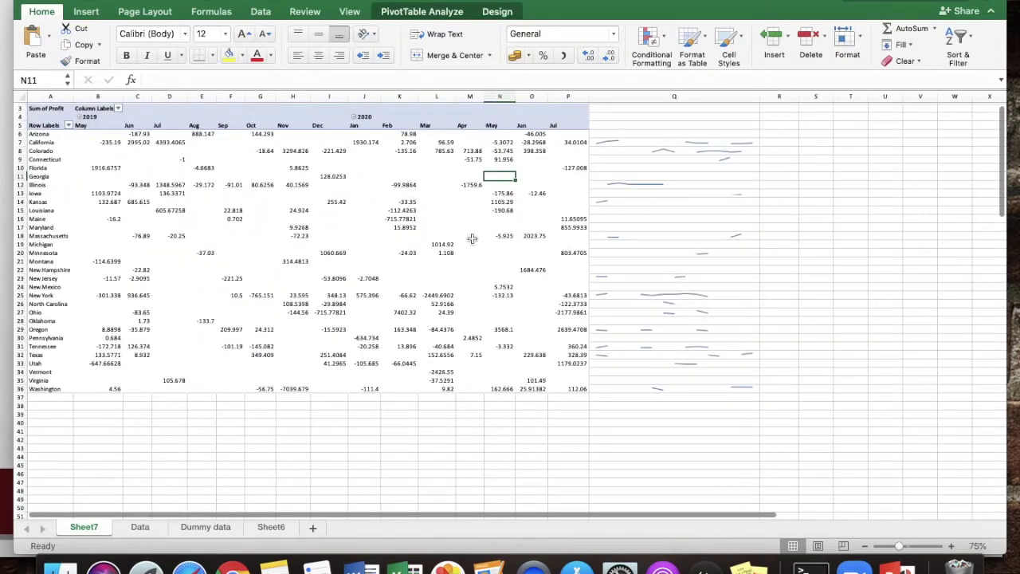
pyautogui.click(470, 209)
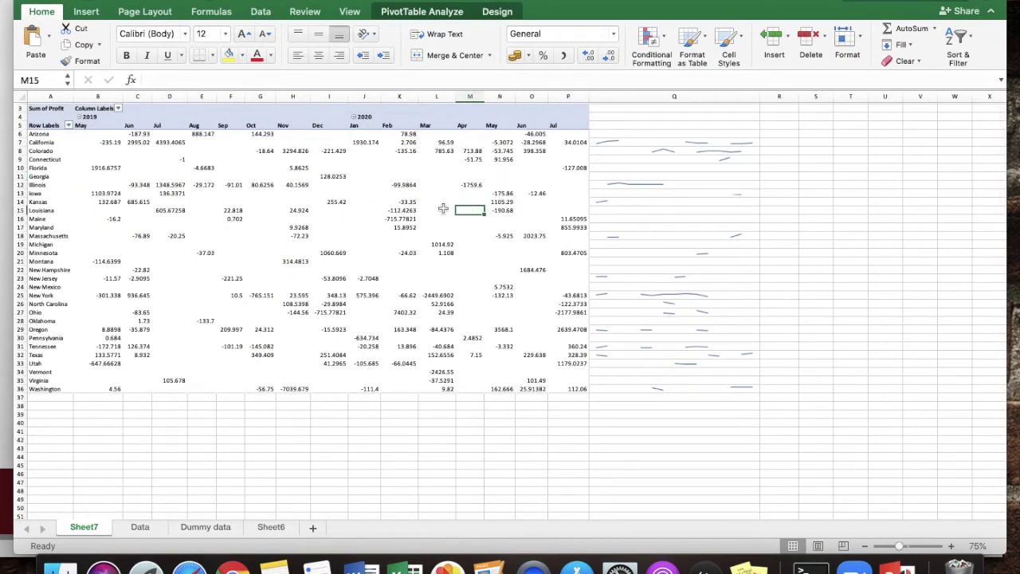
pyautogui.click(431, 208)
pyautogui.click(369, 208)
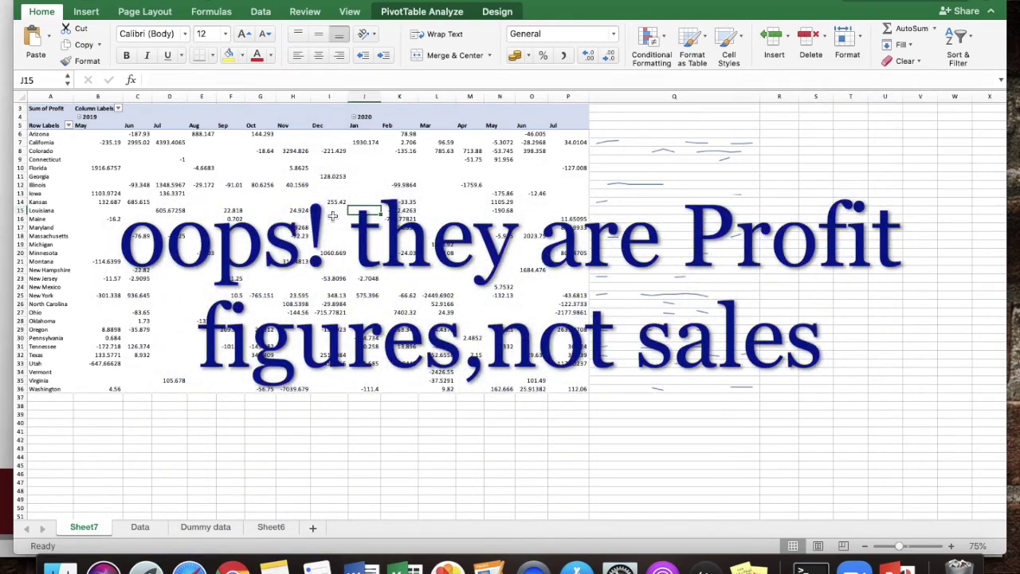
# Set the column Q sparkline group to connect data points with a line across empty cells
pyautogui.click(624, 143)
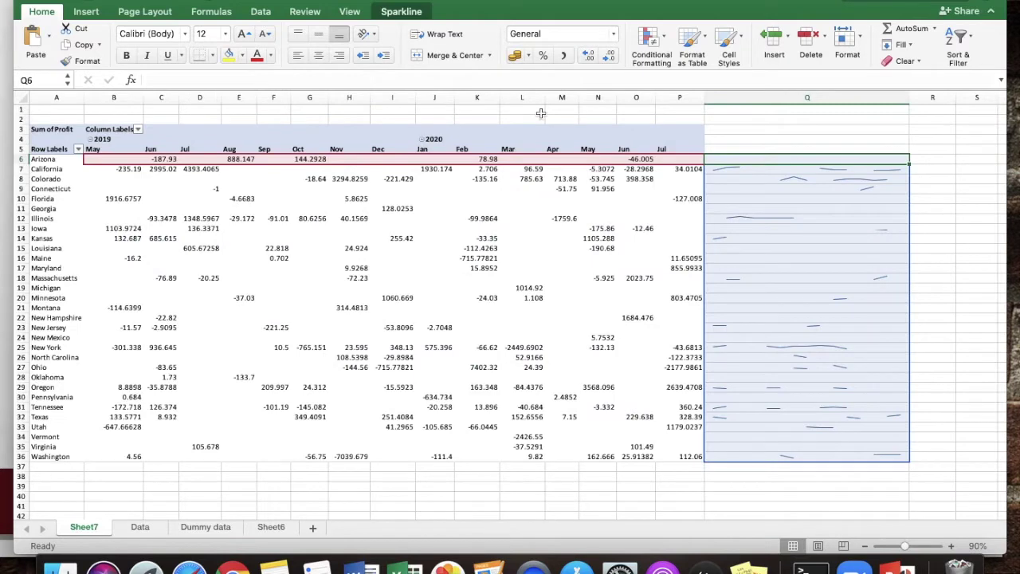
pyautogui.click(383, 16)
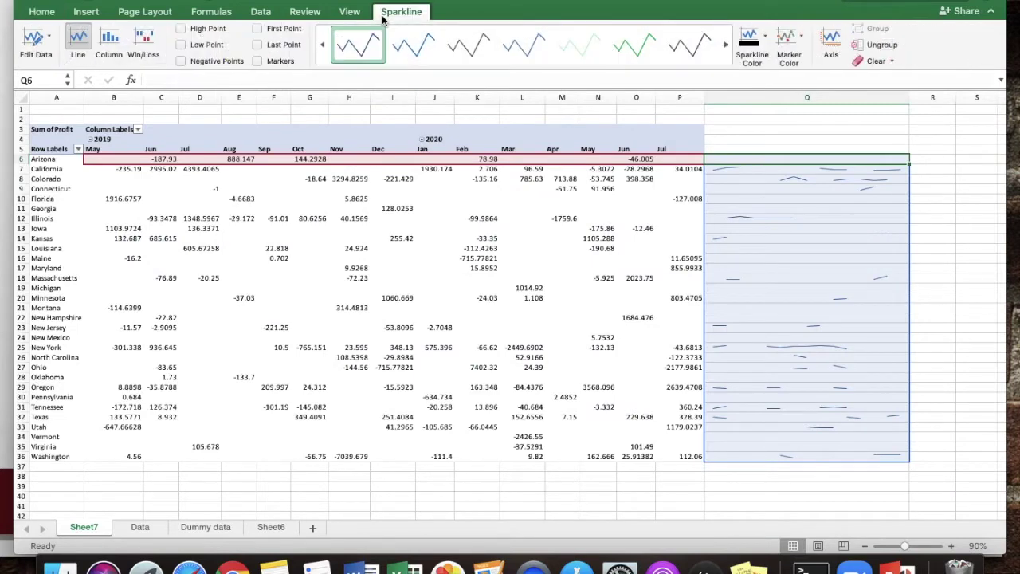
pyautogui.click(50, 35)
pyautogui.moveTo(76, 102)
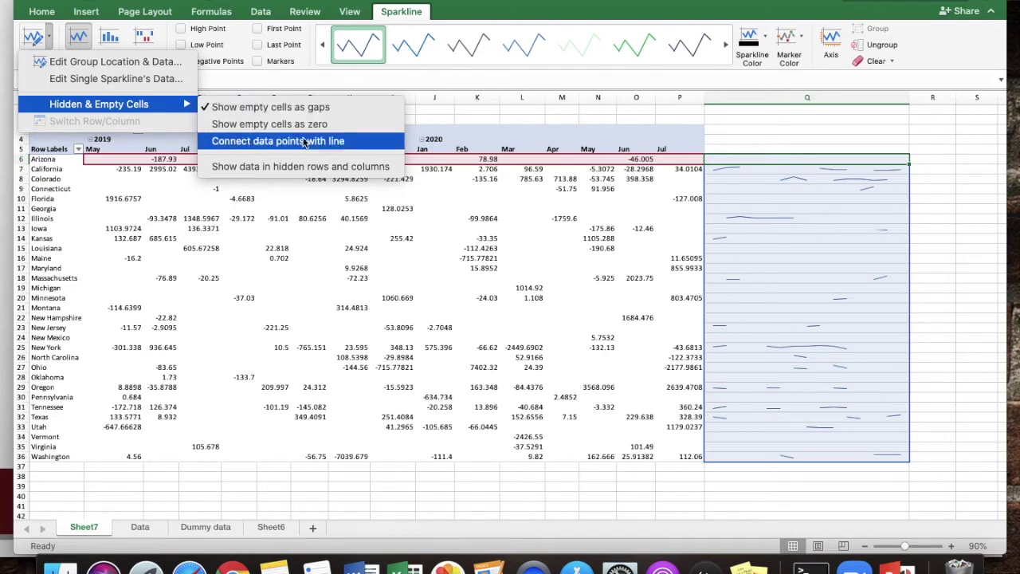
pyautogui.click(303, 143)
pyautogui.click(813, 276)
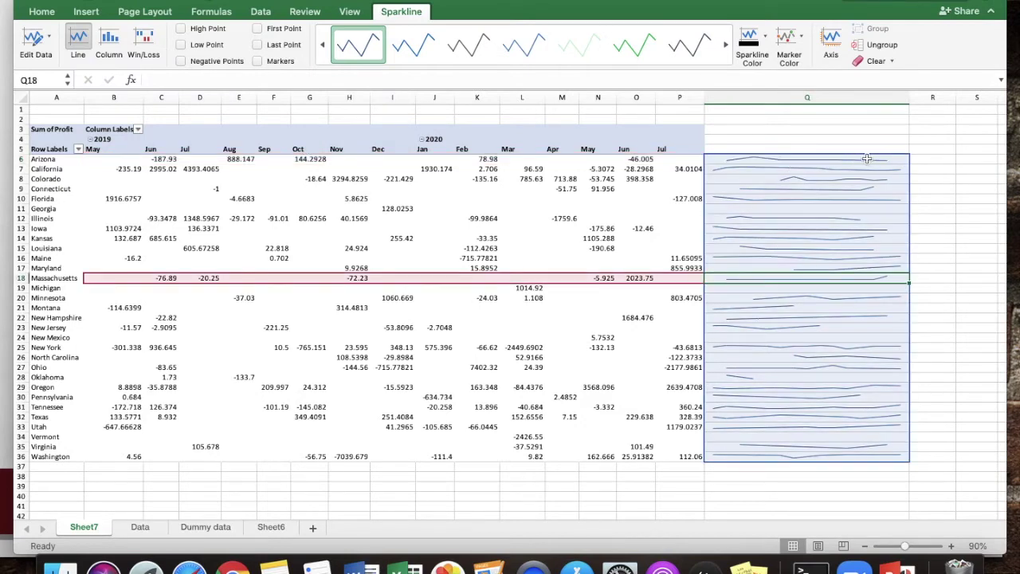
pyautogui.click(804, 310)
pyautogui.scroll(1, 804, 310)
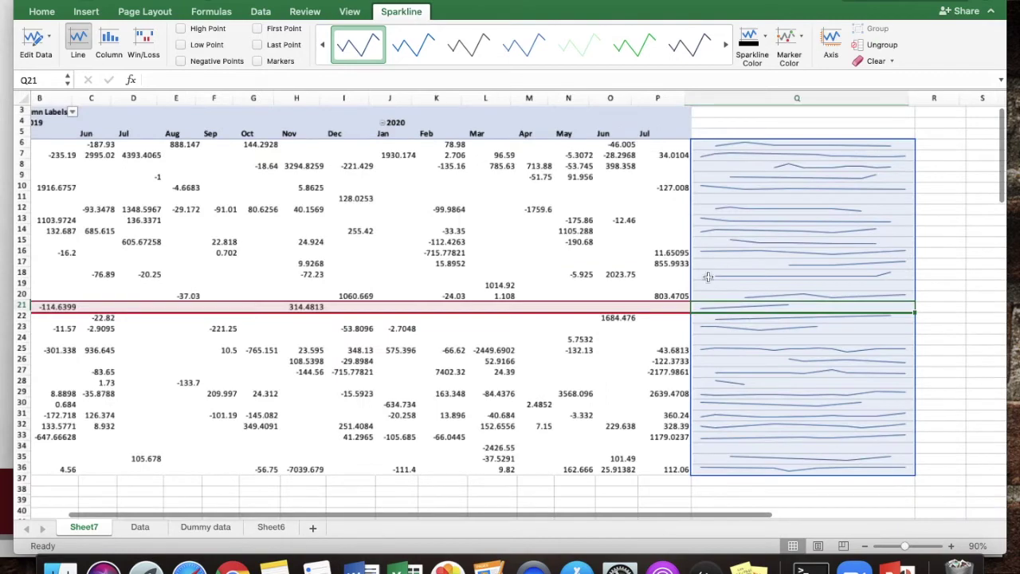
pyautogui.scroll(-4, 385, 241)
# Replace State or Province with Region in the PivotTable's rows
pyautogui.click(203, 185)
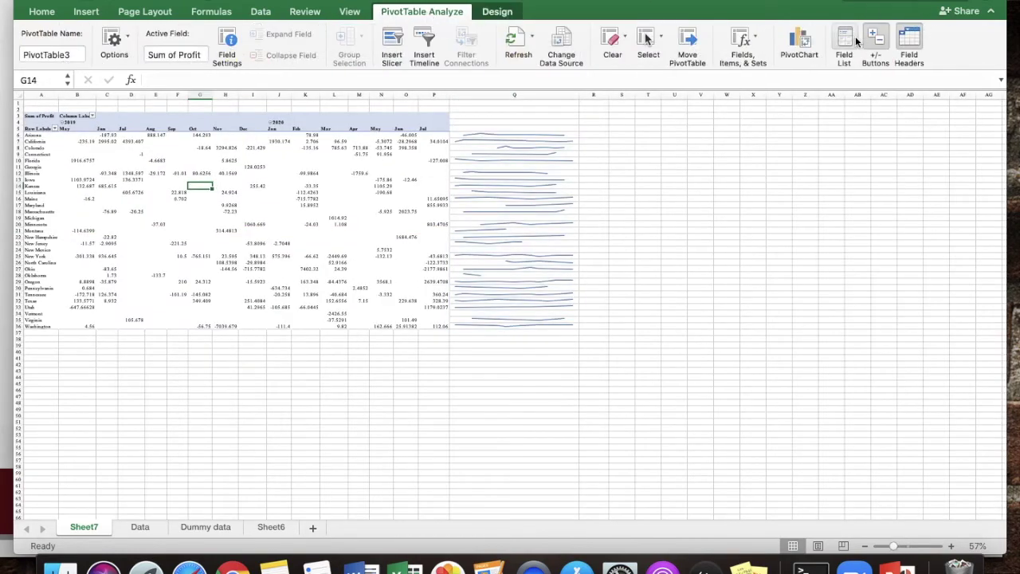
pyautogui.click(849, 40)
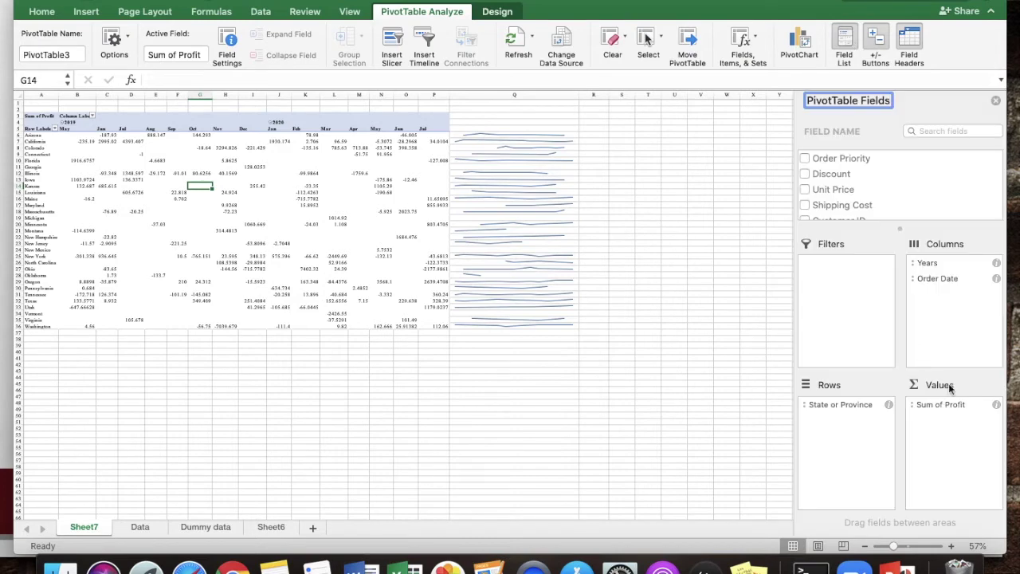
pyautogui.moveTo(841, 404); pyautogui.dragTo(540, 469)
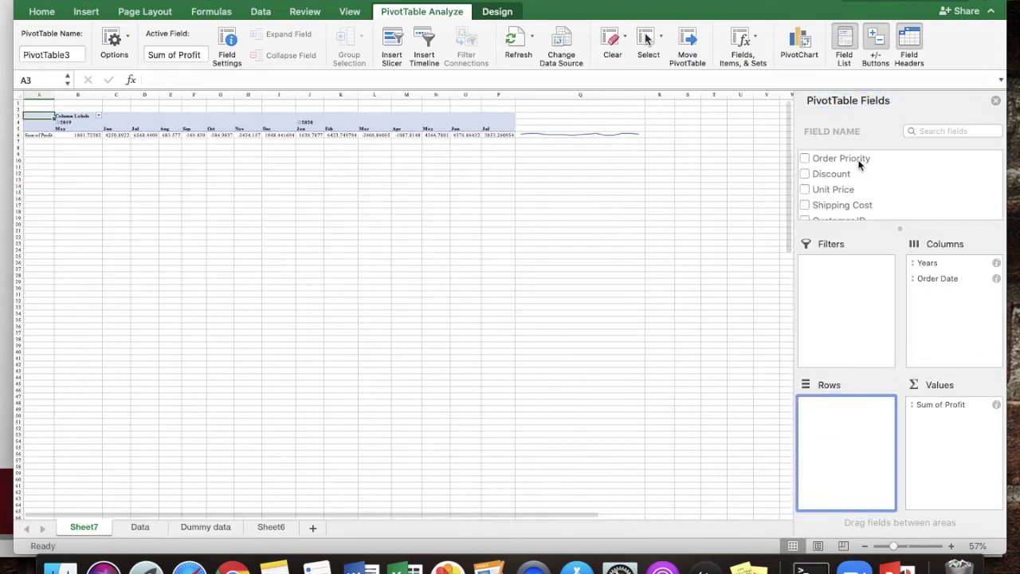
pyautogui.scroll(-10, 856, 171)
pyautogui.scroll(8, 842, 167)
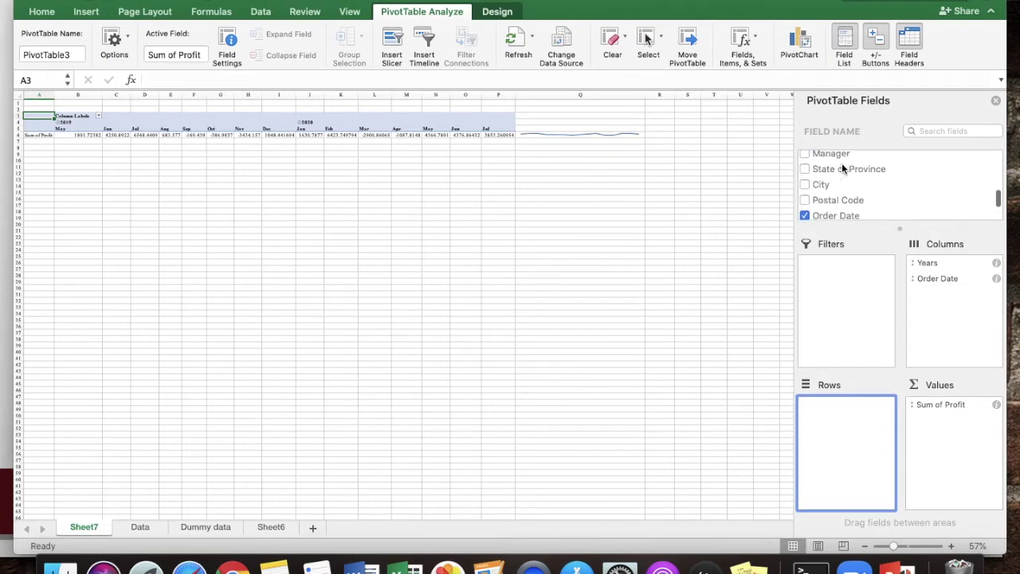
pyautogui.moveTo(816, 190); pyautogui.dragTo(849, 428)
# Format the PivotTable values in B6:P14 as Number with 0 decimal places
pyautogui.scroll(3, 560, 217)
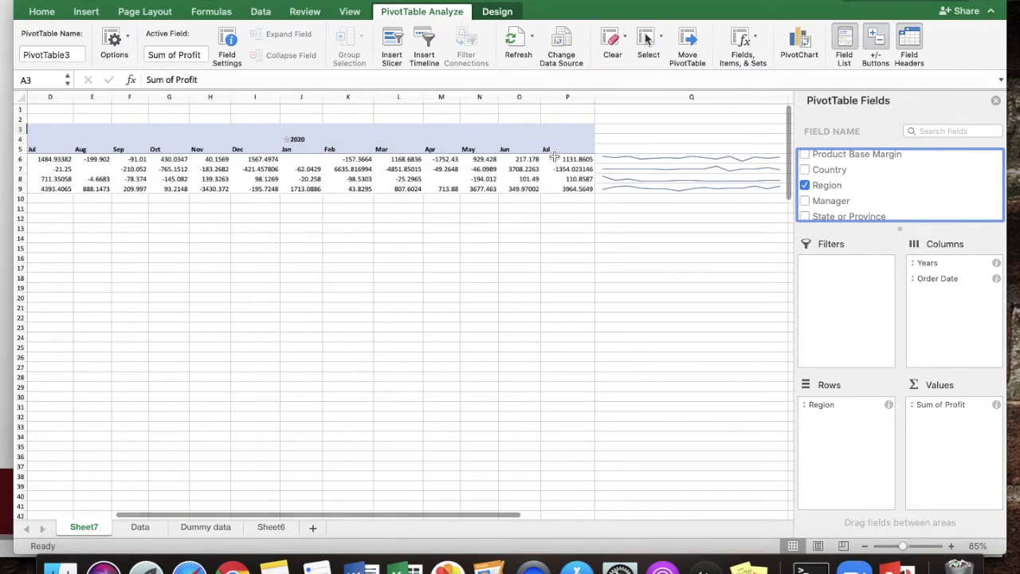
pyautogui.moveTo(558, 158); pyautogui.dragTo(80, 240)
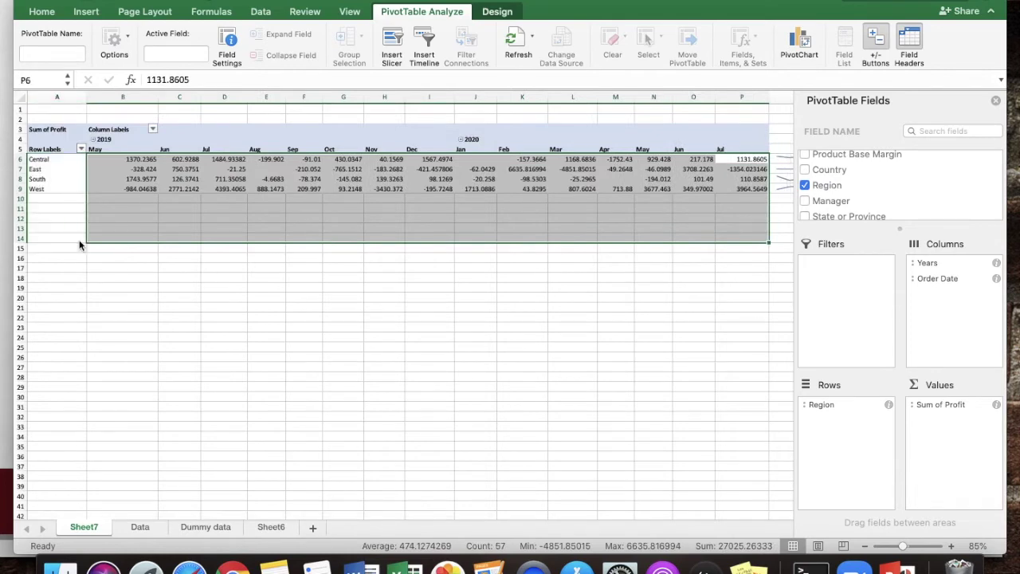
pyautogui.press('super+1')
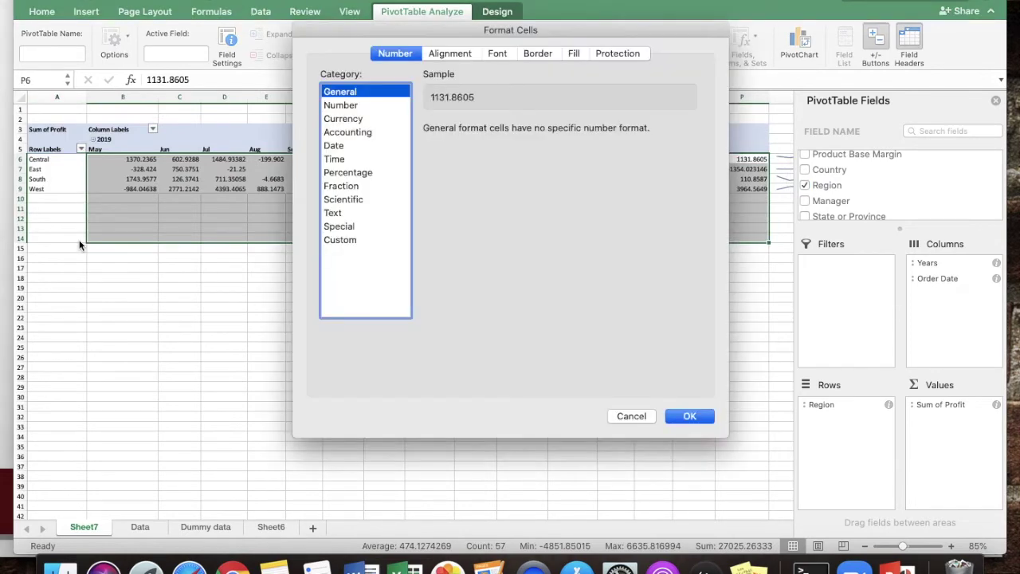
pyautogui.click(340, 106)
pyautogui.click(529, 131)
pyautogui.click(528, 132)
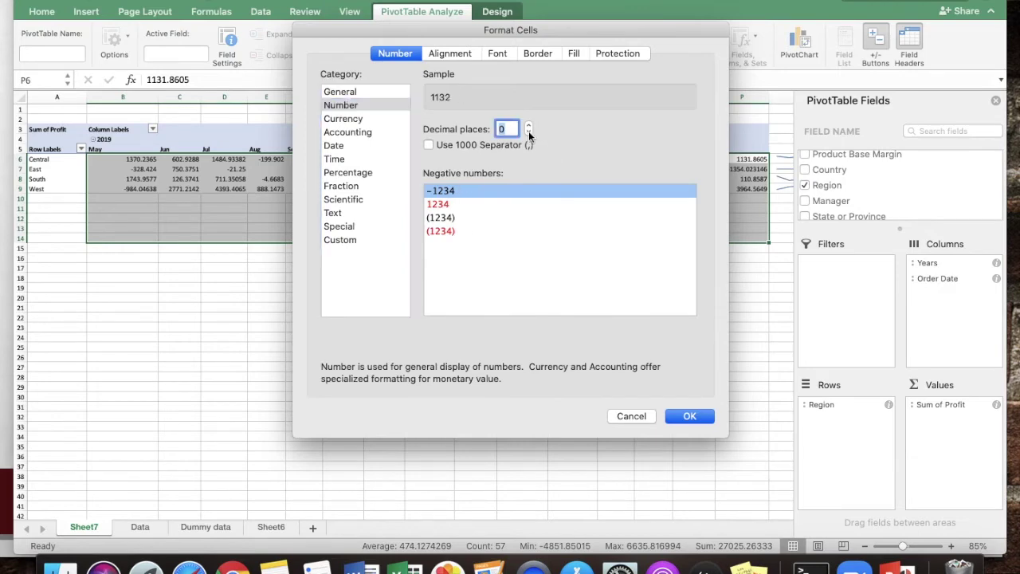
pyautogui.click(689, 416)
pyautogui.click(582, 364)
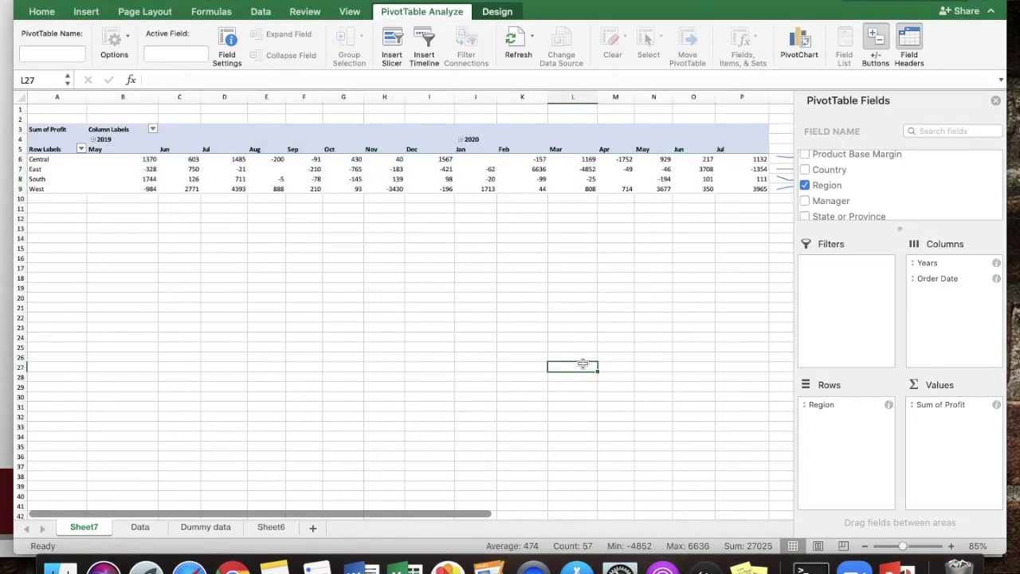
# Compare the regional sparklines in column Q with the monthly profit figures for each region
pyautogui.hscroll(3, 565, 364)
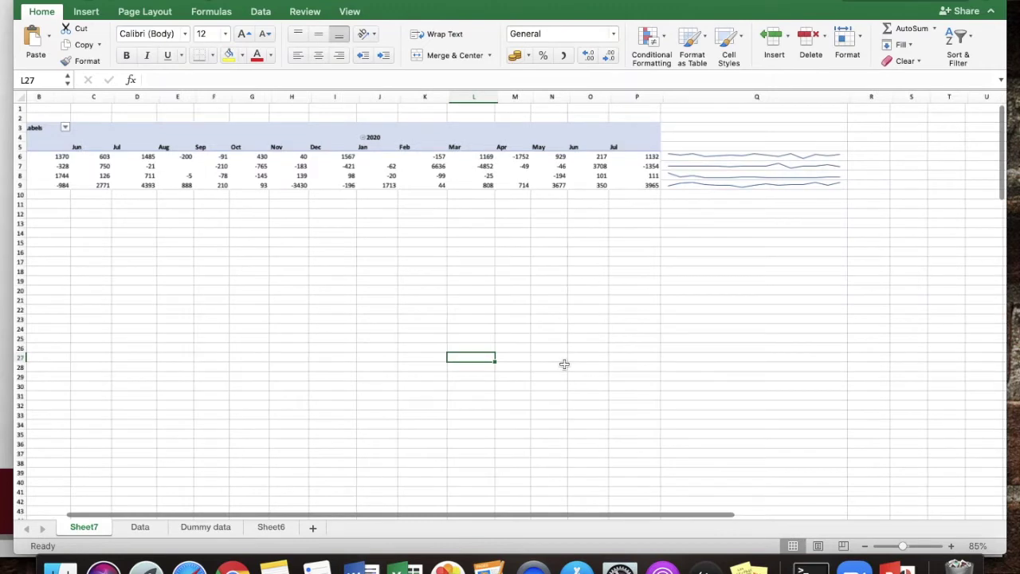
pyautogui.hscroll(-2, 828, 149)
pyautogui.click(769, 152)
pyautogui.click(765, 181)
pyautogui.scroll(5, 334, 241)
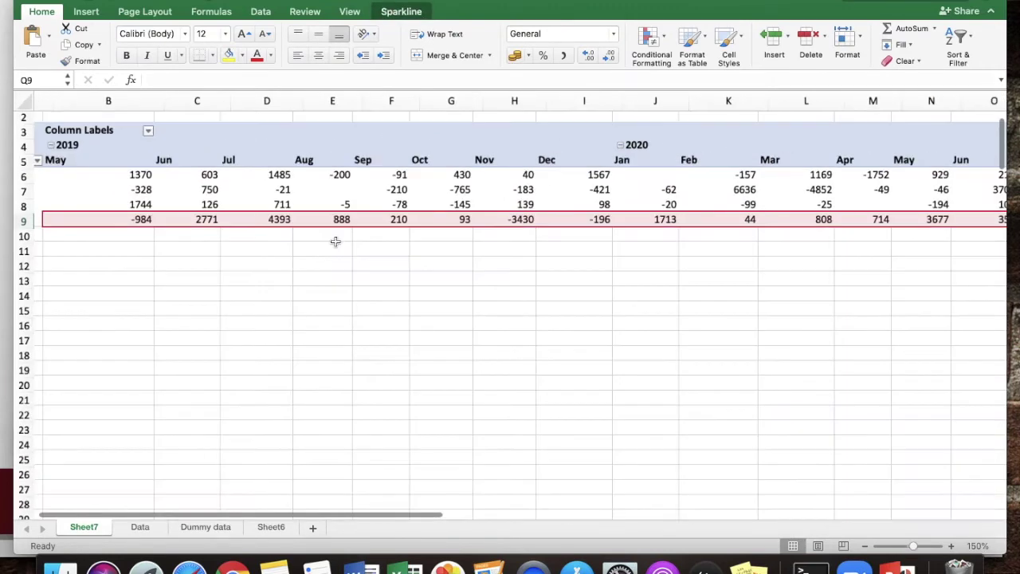
pyautogui.hscroll(-2, 314, 246)
pyautogui.hscroll(5, 314, 246)
# Replace Region with Manager in the PivotTable's rows and close the field list
pyautogui.click(384, 200)
pyautogui.click(833, 408)
pyautogui.moveTo(833, 408); pyautogui.dragTo(455, 406)
pyautogui.scroll(-2, 886, 195)
pyautogui.scroll(-5, 886, 195)
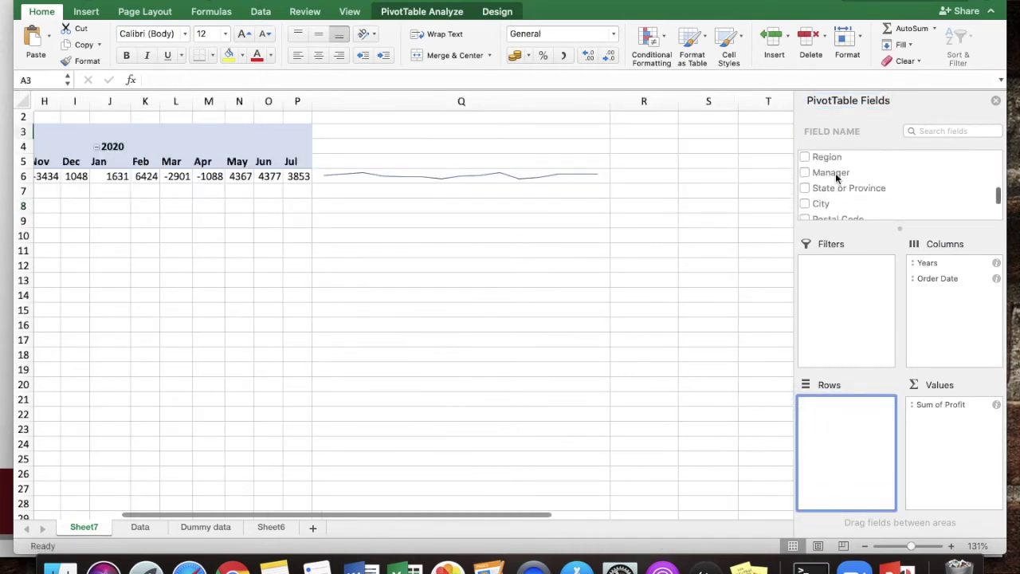
pyautogui.click(828, 174)
pyautogui.hscroll(-5, 474, 308)
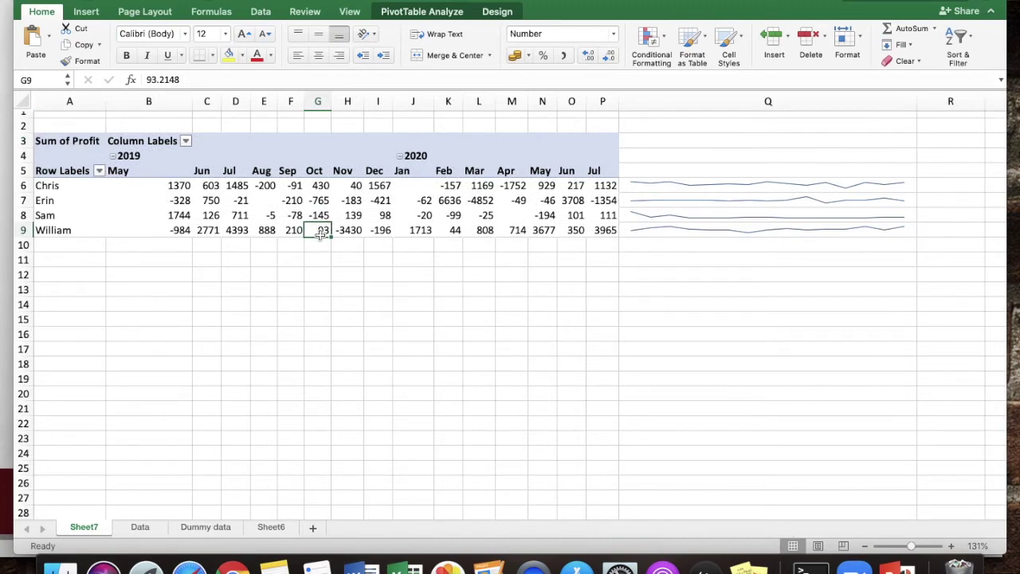
pyautogui.click(995, 101)
# Replace Sum of Profit with Sales in the PivotTable's values
pyautogui.click(317, 229)
pyautogui.click(317, 201)
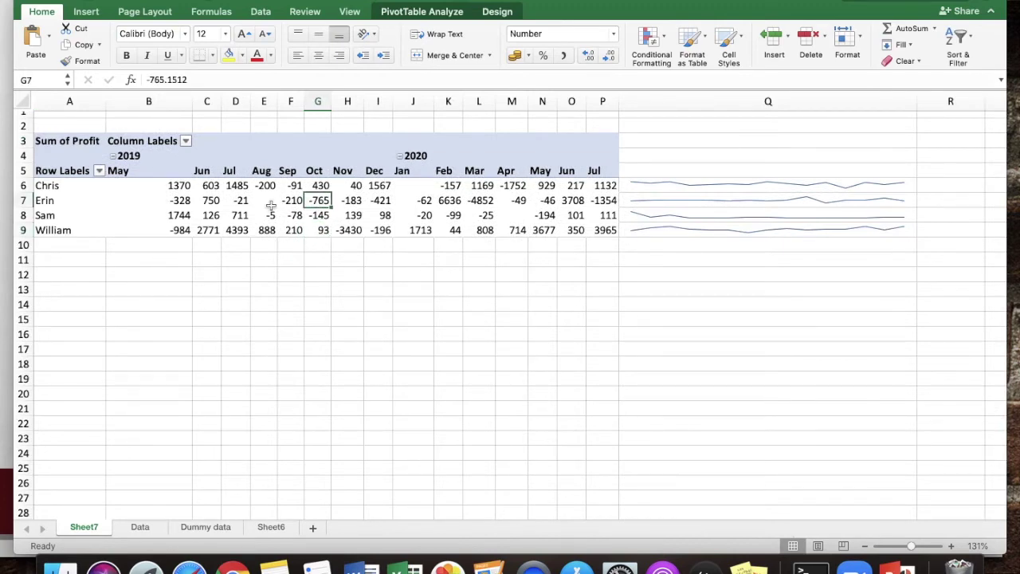
pyautogui.click(422, 13)
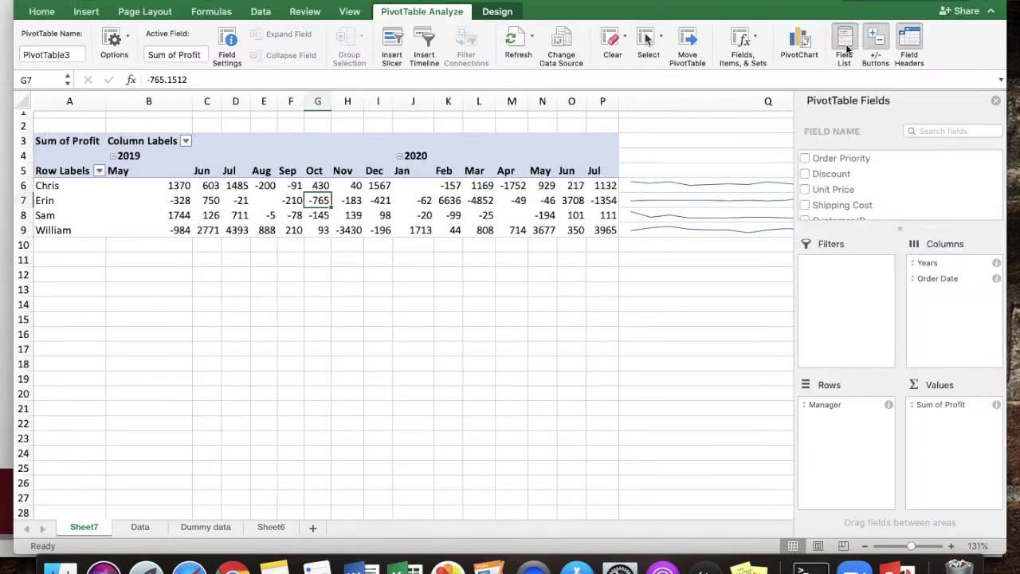
pyautogui.moveTo(928, 406); pyautogui.dragTo(667, 425)
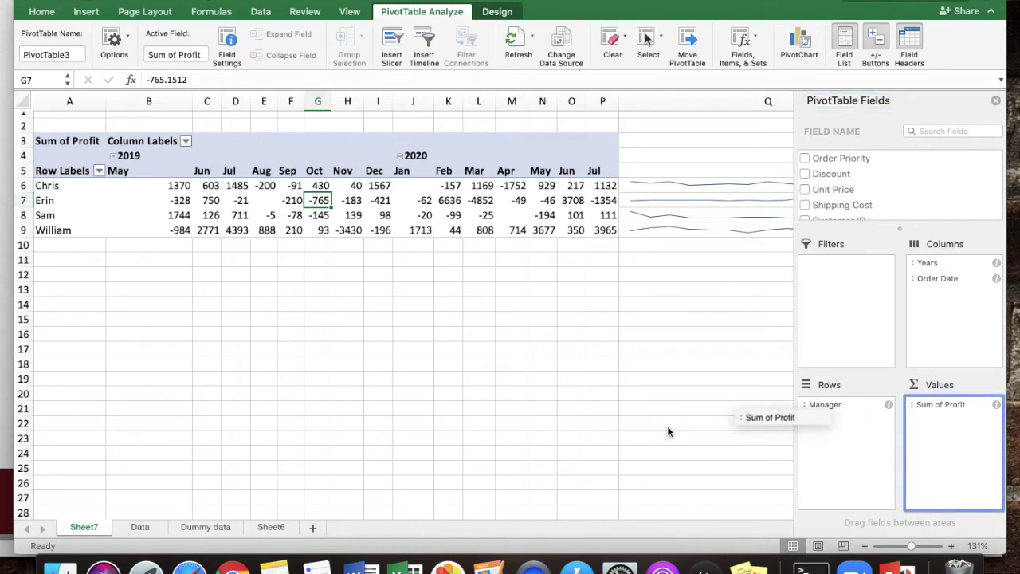
pyautogui.scroll(-5, 814, 201)
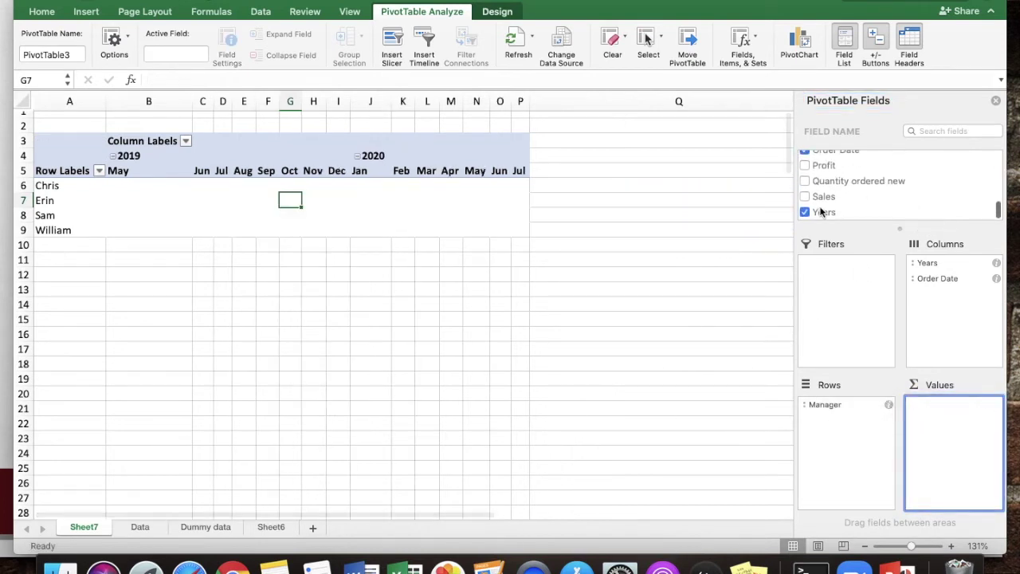
pyautogui.moveTo(815, 207); pyautogui.dragTo(981, 443)
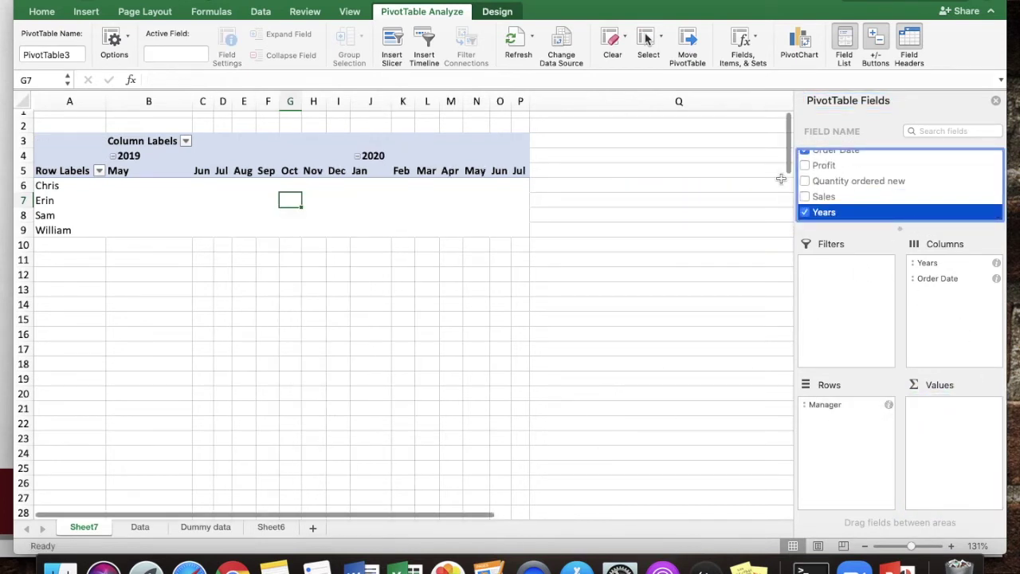
pyautogui.click(805, 196)
pyautogui.click(667, 289)
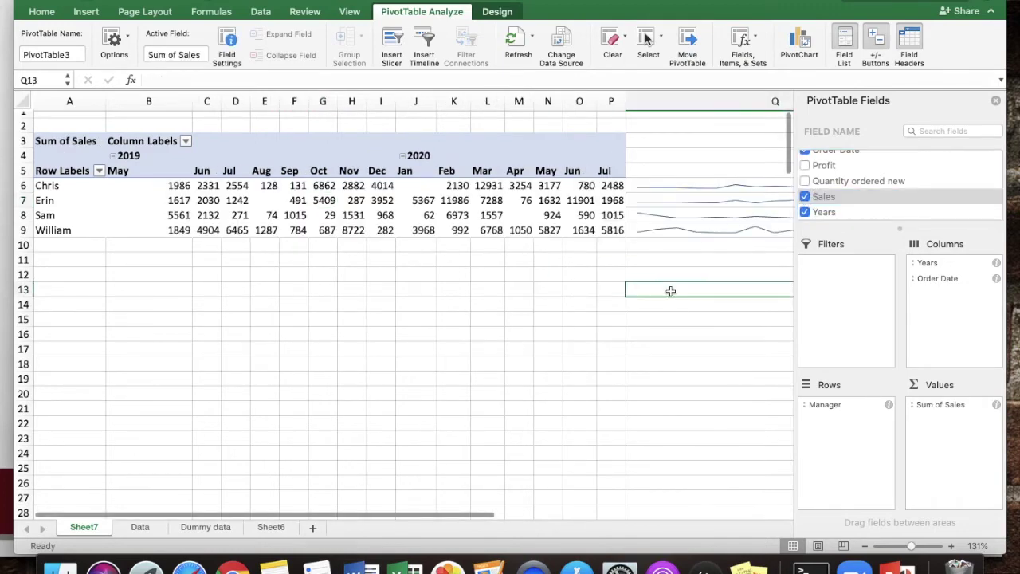
# Compare the sparklines in column Q with each manager's monthly sales figures in the PivotTable
pyautogui.click(759, 219)
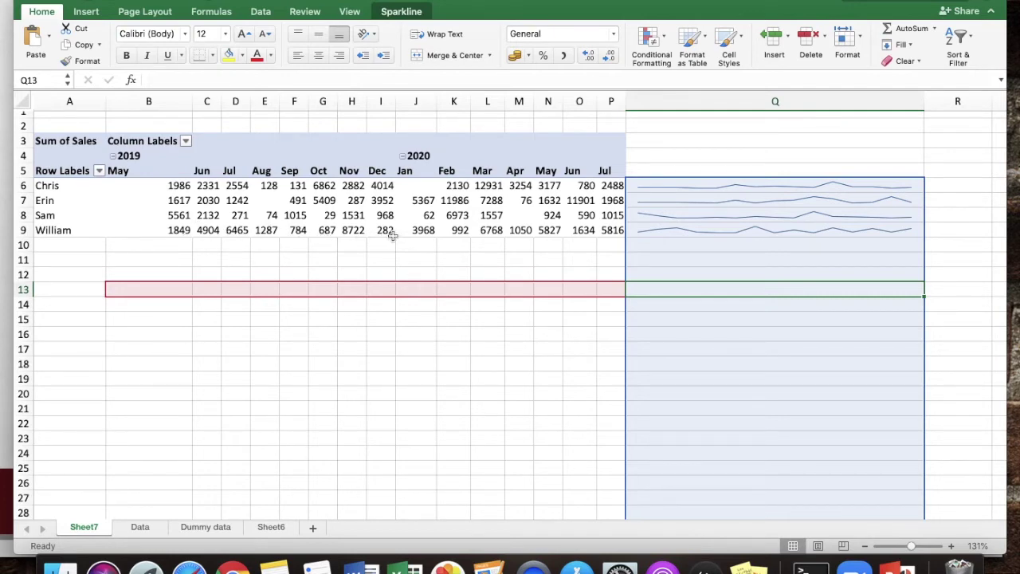
pyautogui.click(613, 229)
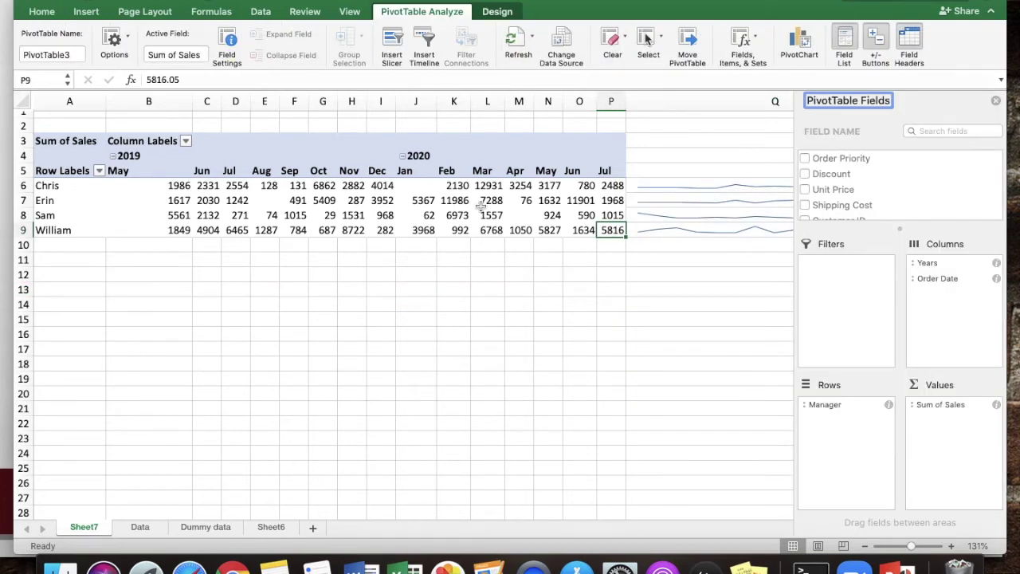
pyautogui.click(774, 200)
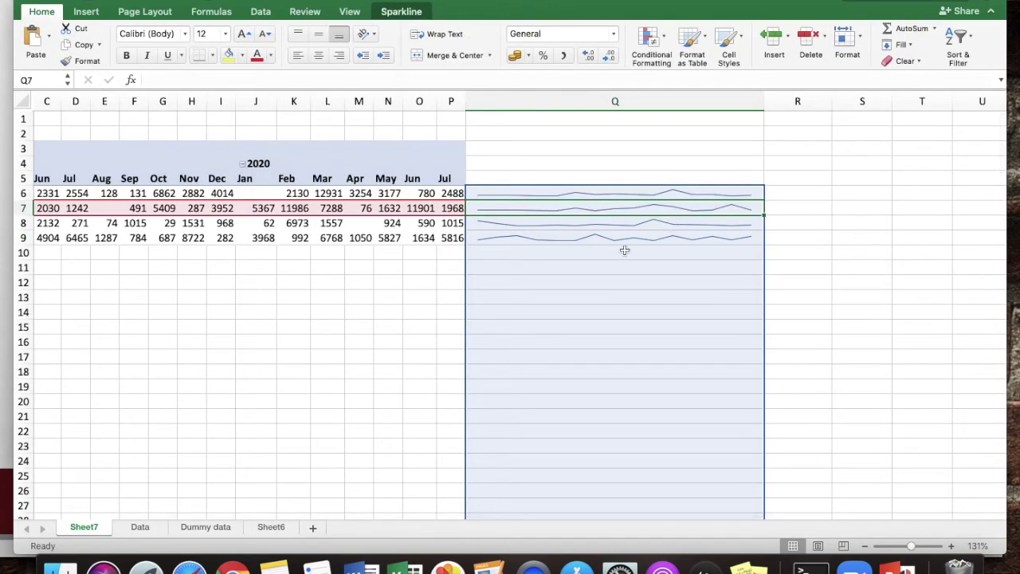
pyautogui.click(402, 13)
pyautogui.click(116, 37)
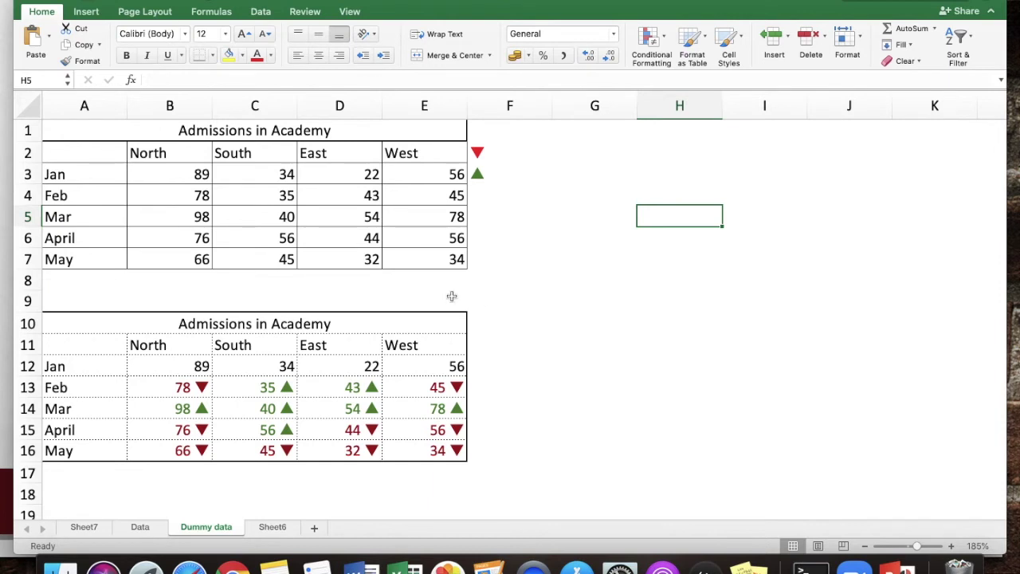
# Compare the upper Admissions in Academy table with the arrow-marked lower table on the Dummy data sheet
pyautogui.click(400, 215)
pyautogui.click(286, 216)
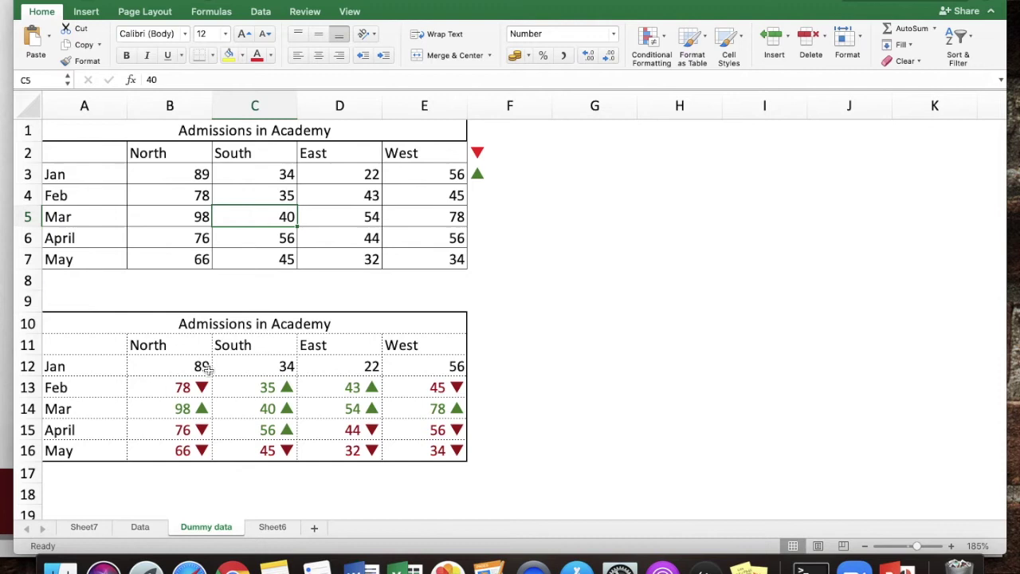
pyautogui.click(170, 404)
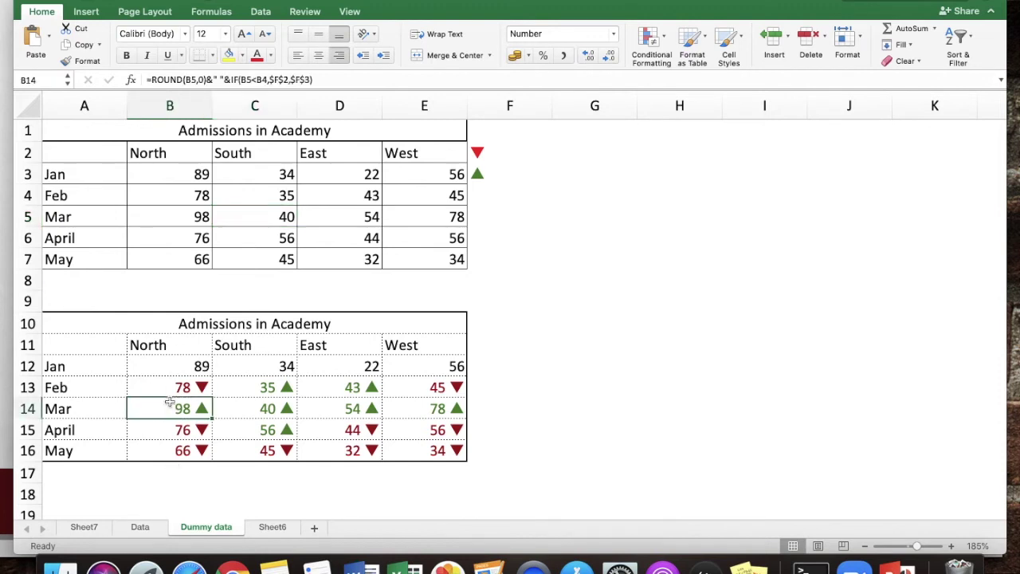
pyautogui.click(357, 236)
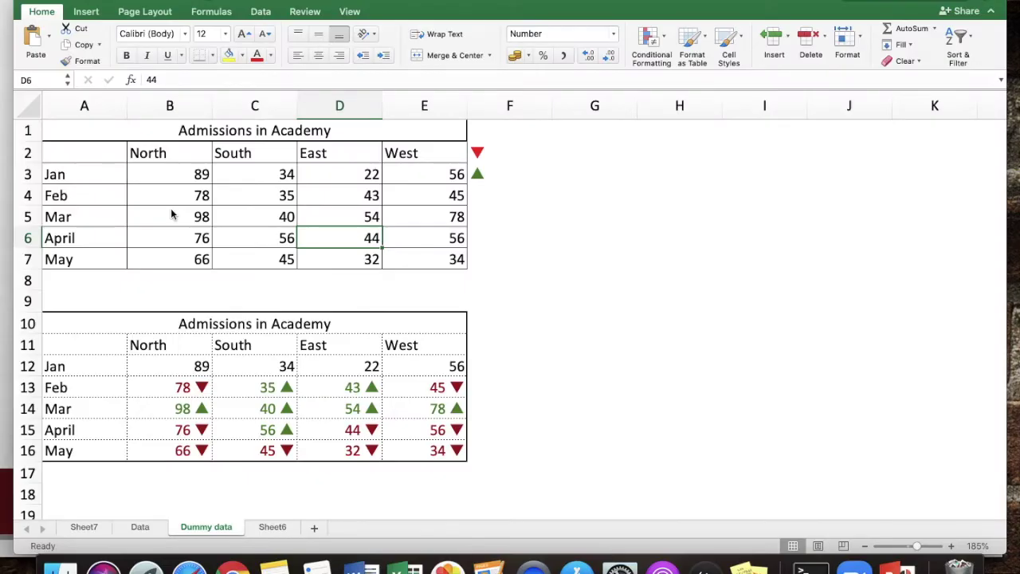
# Show the sheet's formulas, fit columns C and D to their contents, and switch back to showing values
pyautogui.hotkey('ctrl', '`')
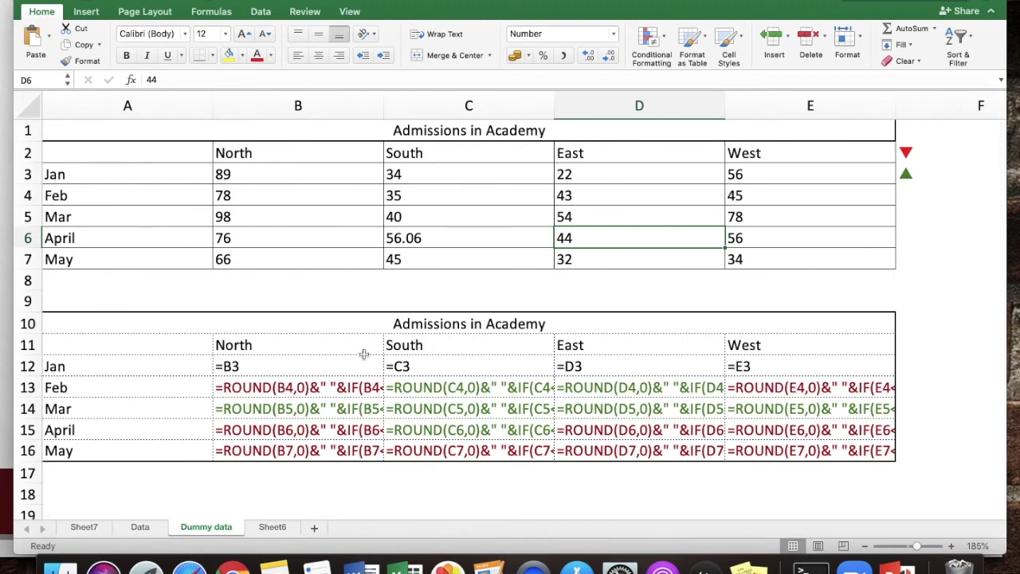
pyautogui.doubleClick(727, 103)
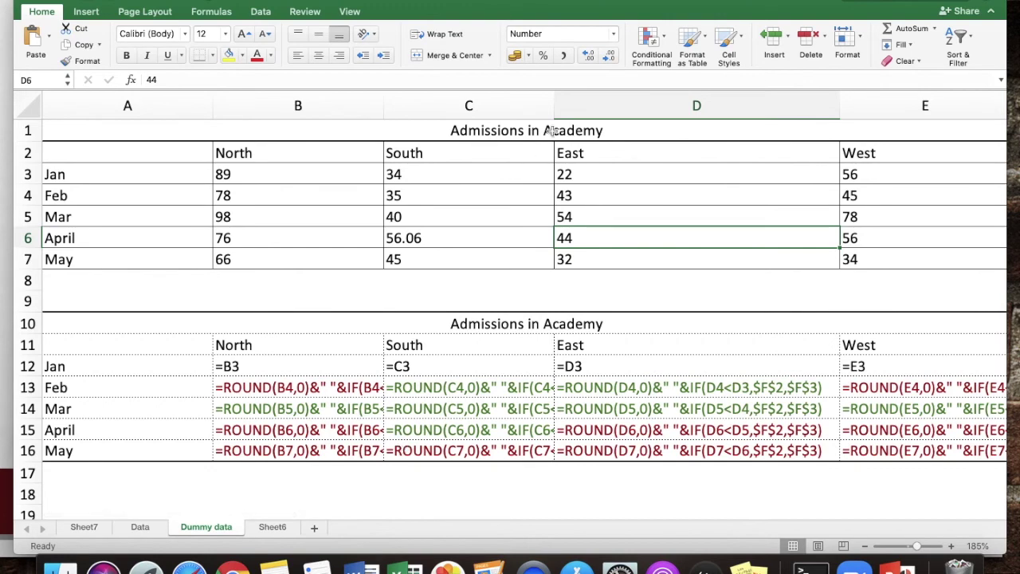
pyautogui.doubleClick(555, 102)
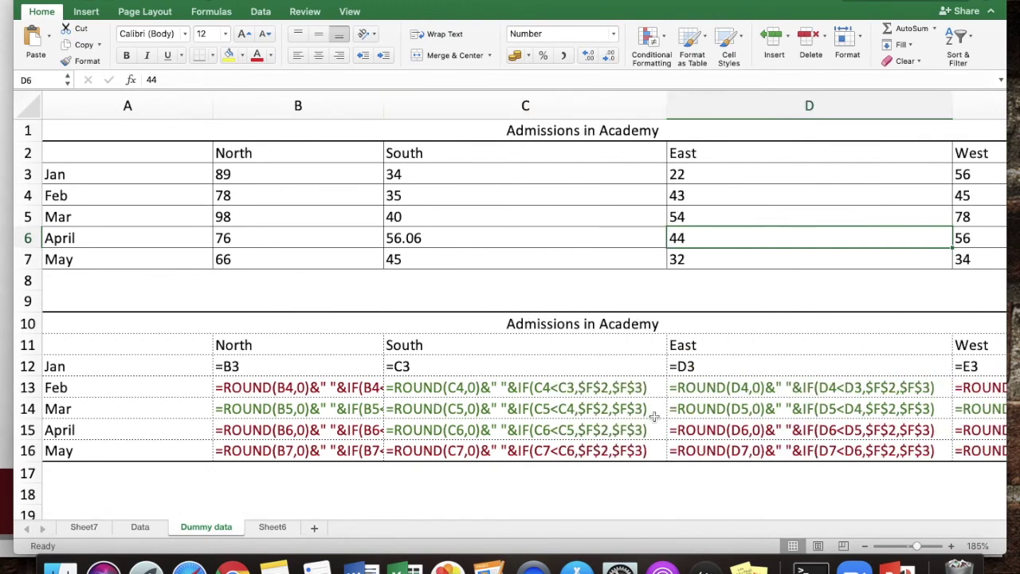
pyautogui.hscroll(3, 653, 415)
pyautogui.hscroll(-3, 653, 415)
pyautogui.hotkey('ctrl', '`')
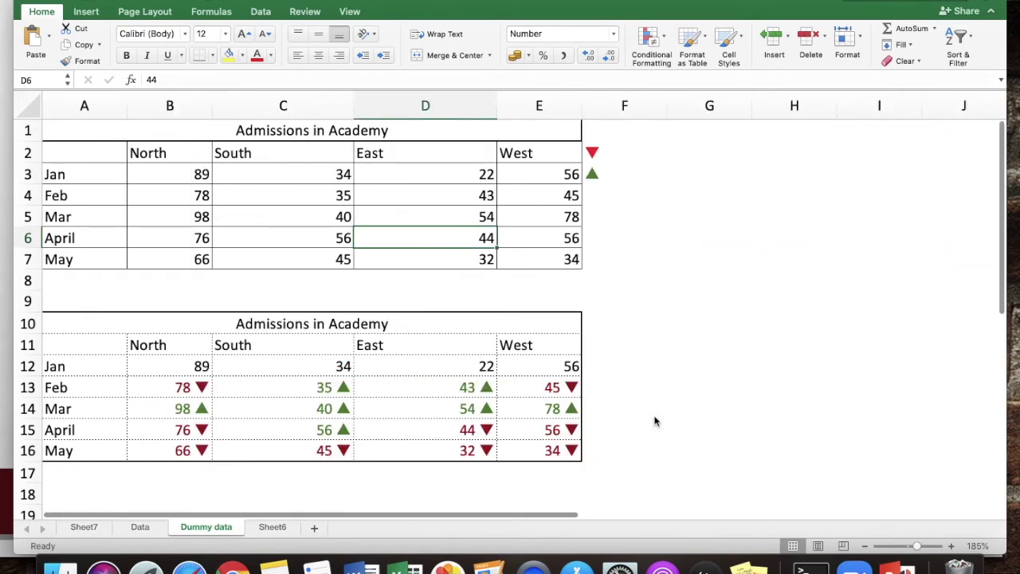
# Trace the precedents of the North Feb formula in B13 and remove the arrows
pyautogui.press('Left')
pyautogui.press('Up')
pyautogui.click(214, 12)
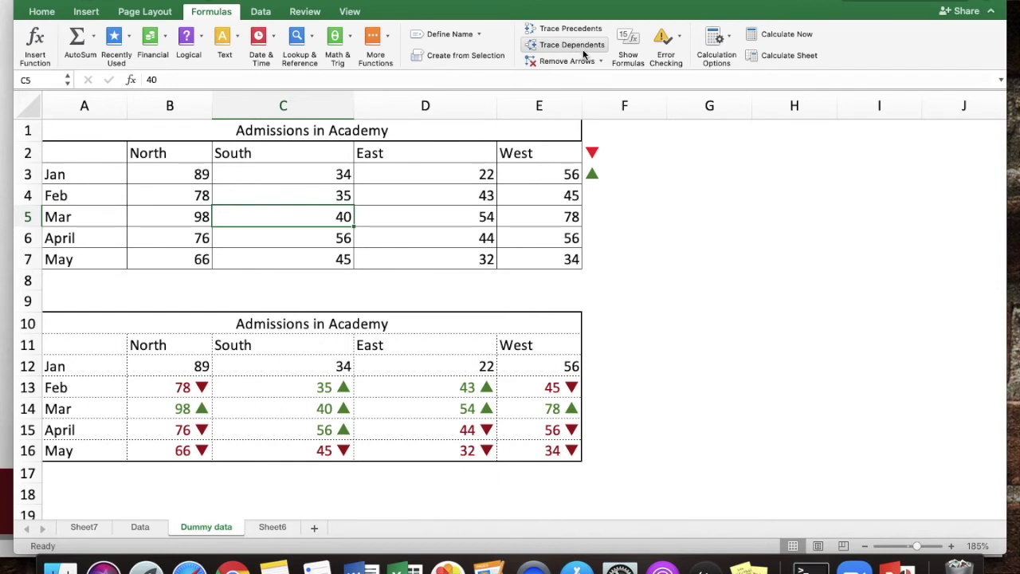
pyautogui.click(182, 386)
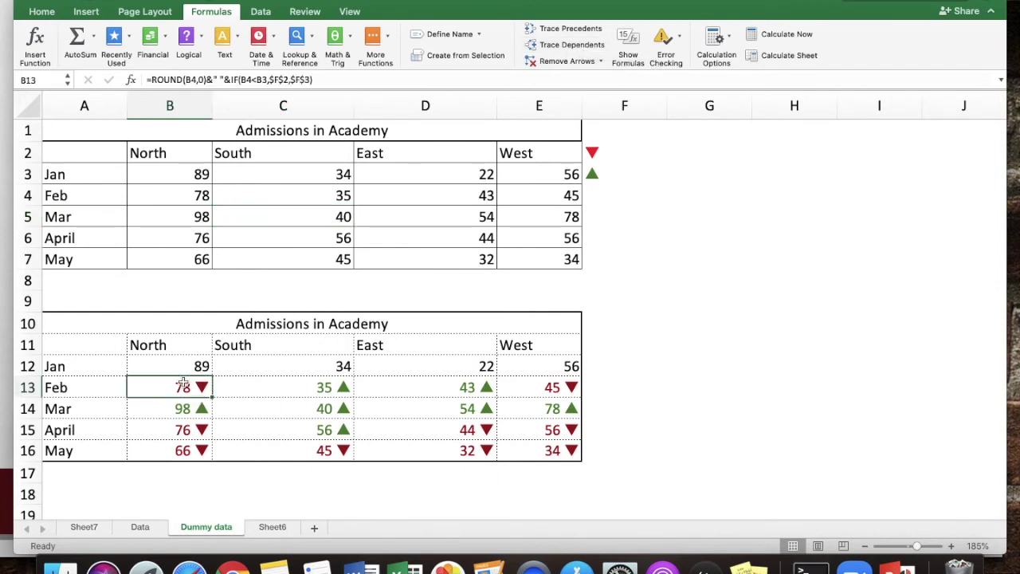
pyautogui.click(570, 29)
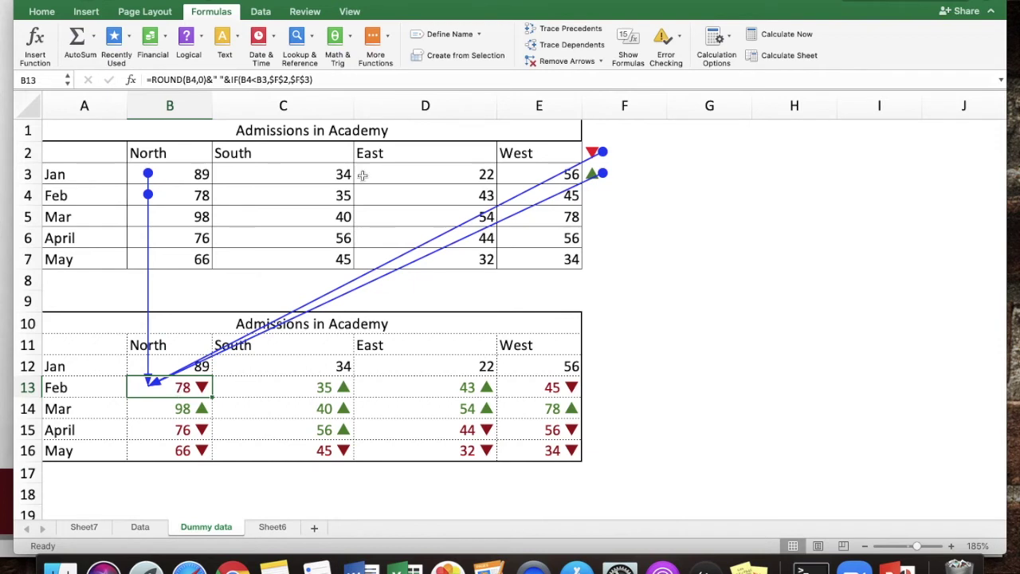
pyautogui.click(578, 67)
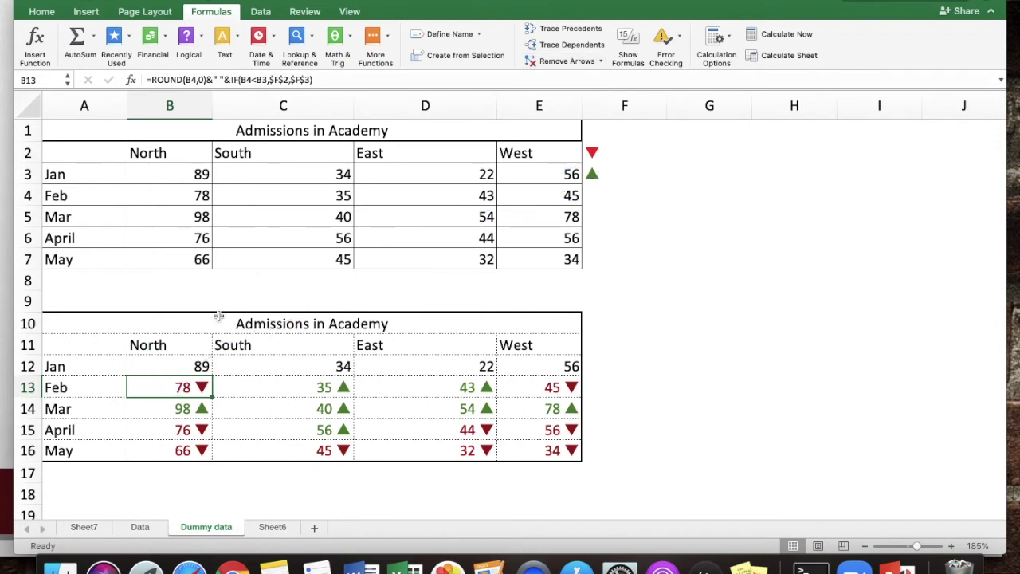
# Trace the dependents of the East Feb value in D4 and remove the arrows
pyautogui.click(394, 199)
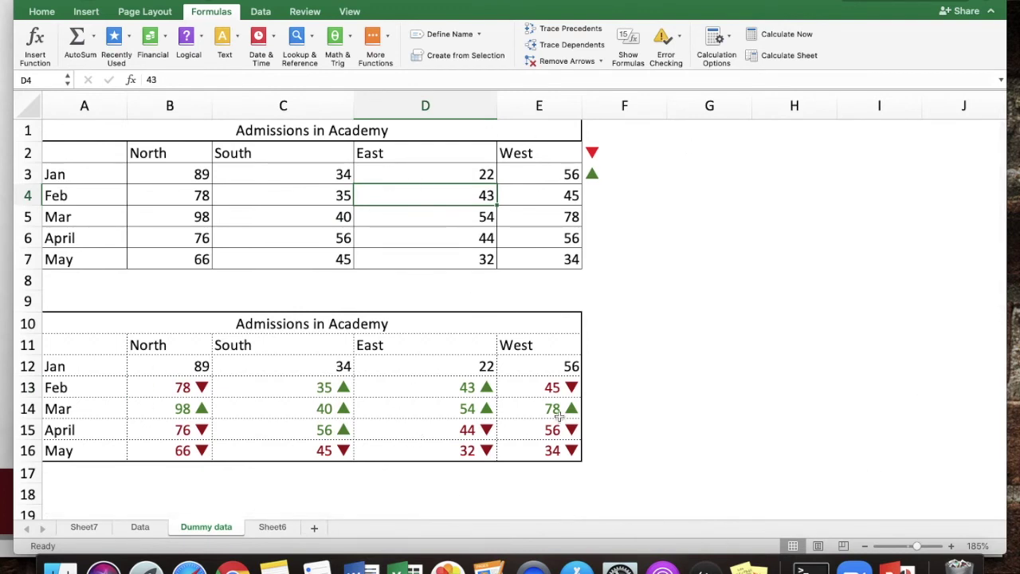
pyautogui.click(565, 48)
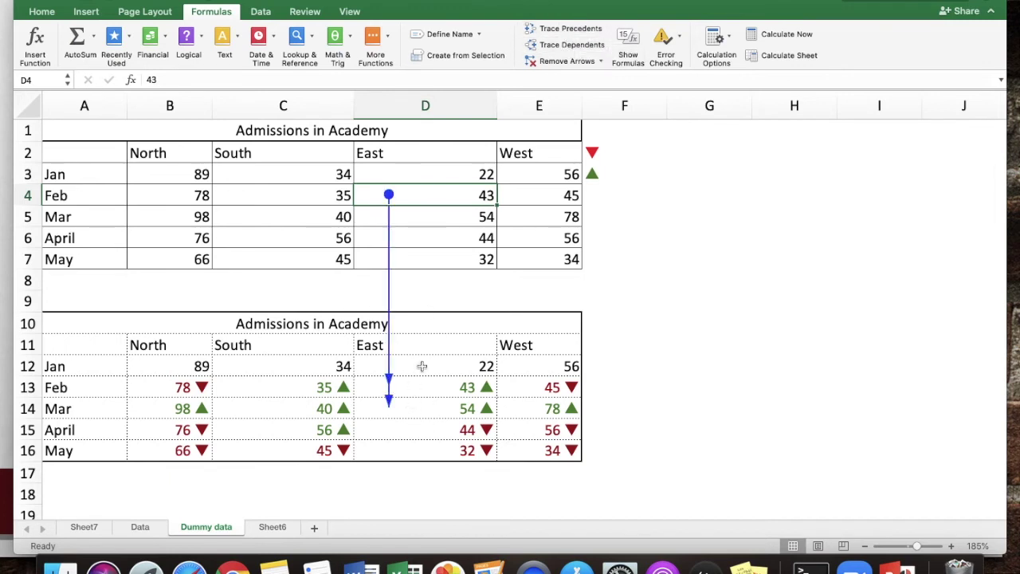
pyautogui.click(567, 62)
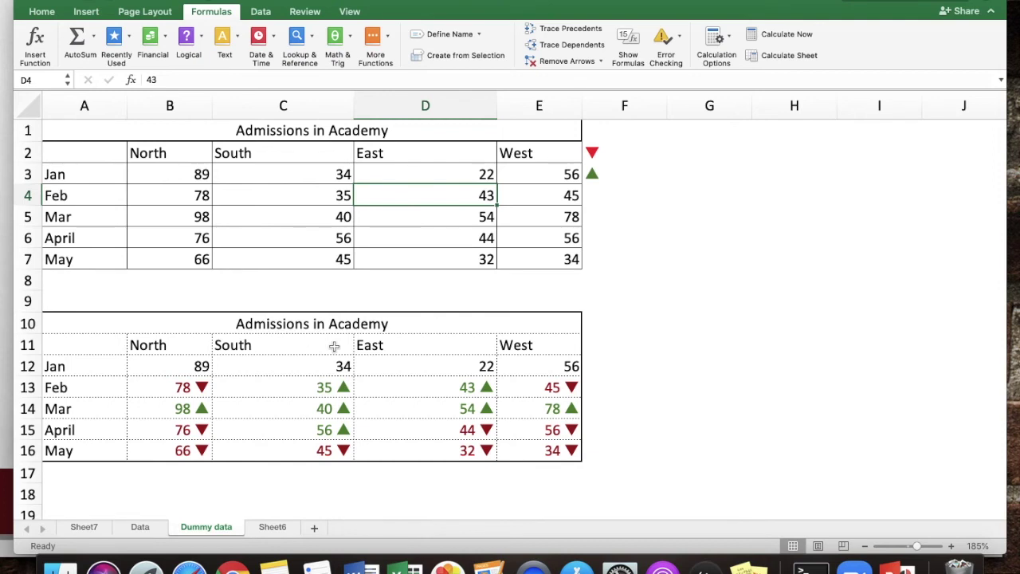
# Create a new workbook from the Mortgage Loan Calculator template
pyautogui.click(108, 1)
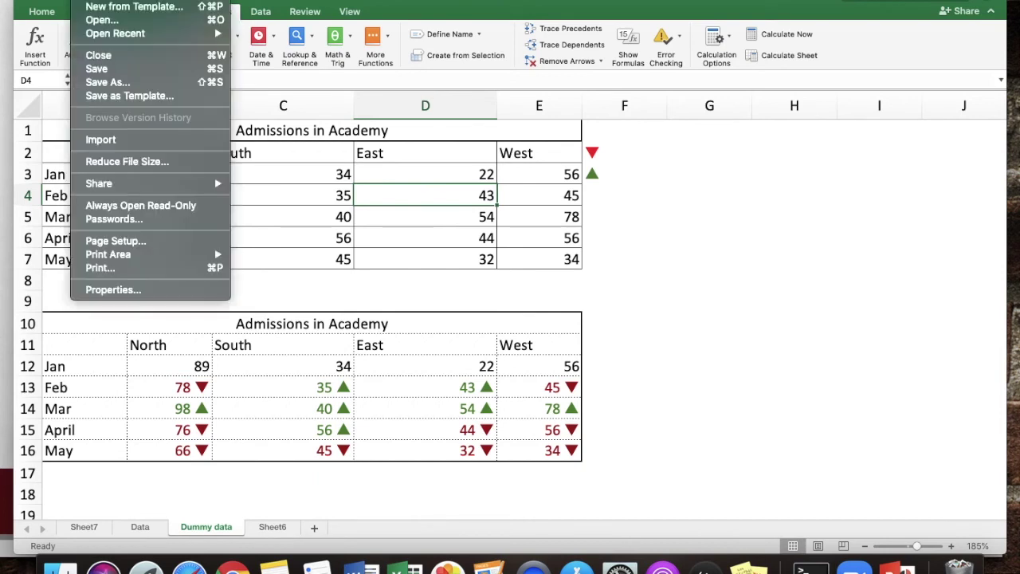
pyautogui.click(108, 6)
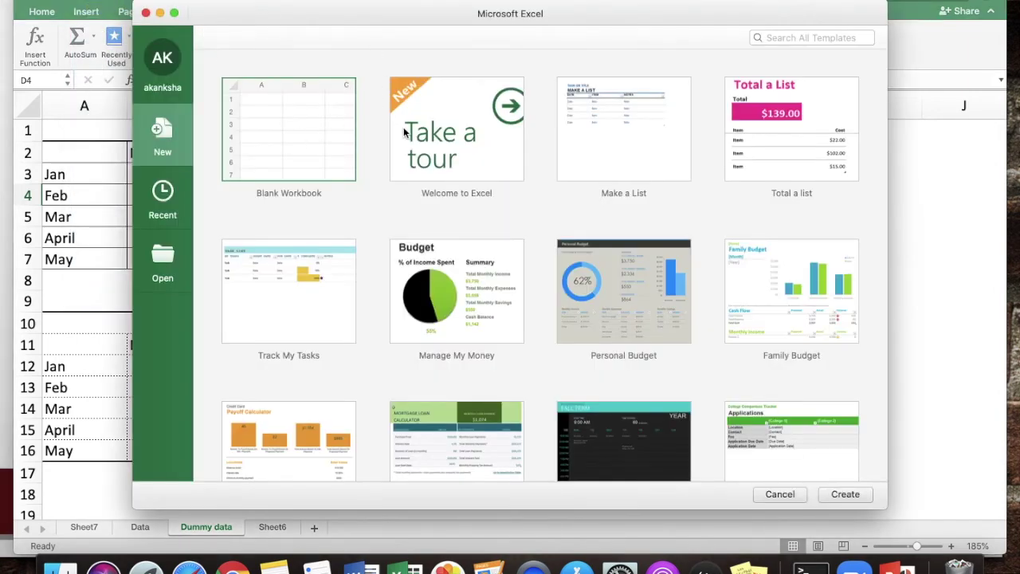
pyautogui.scroll(-10, 842, 338)
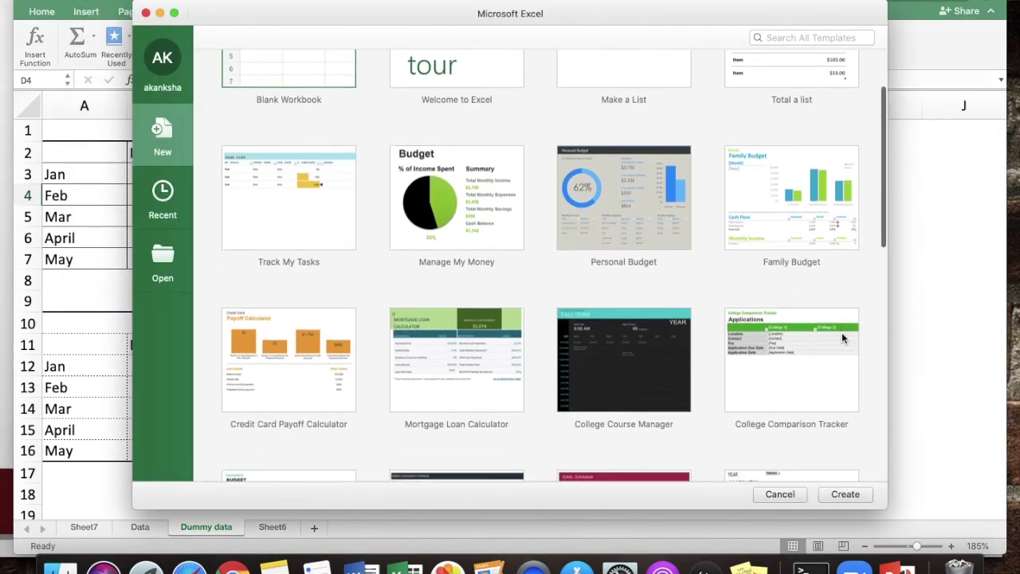
pyautogui.scroll(-3, 843, 335)
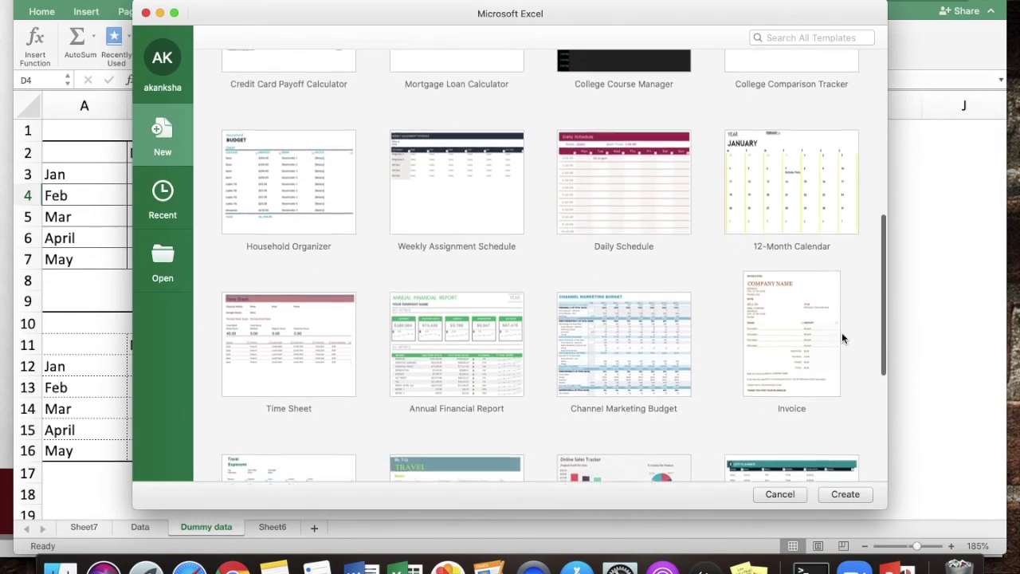
pyautogui.scroll(-1, 517, 377)
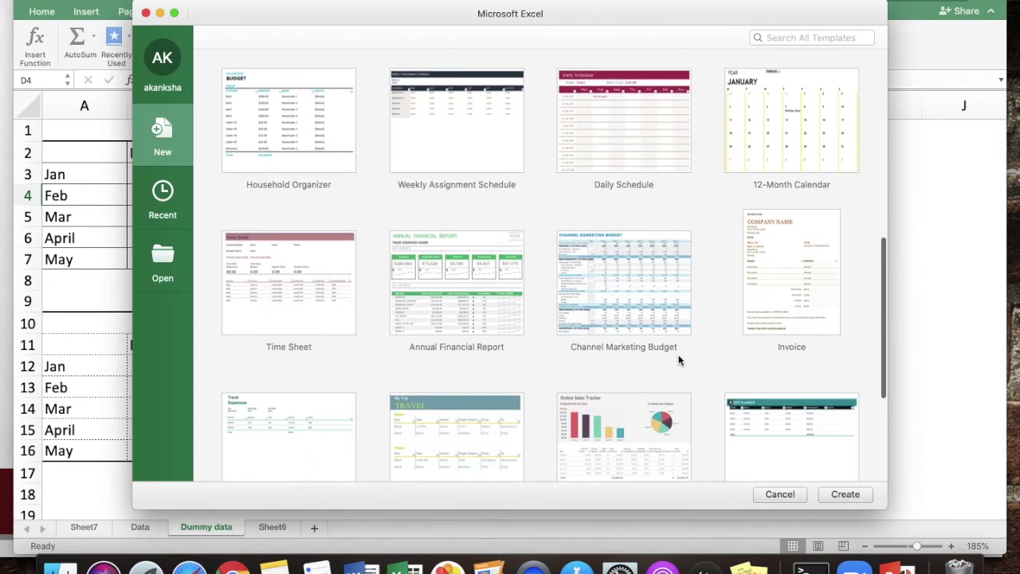
pyautogui.scroll(-3, 679, 360)
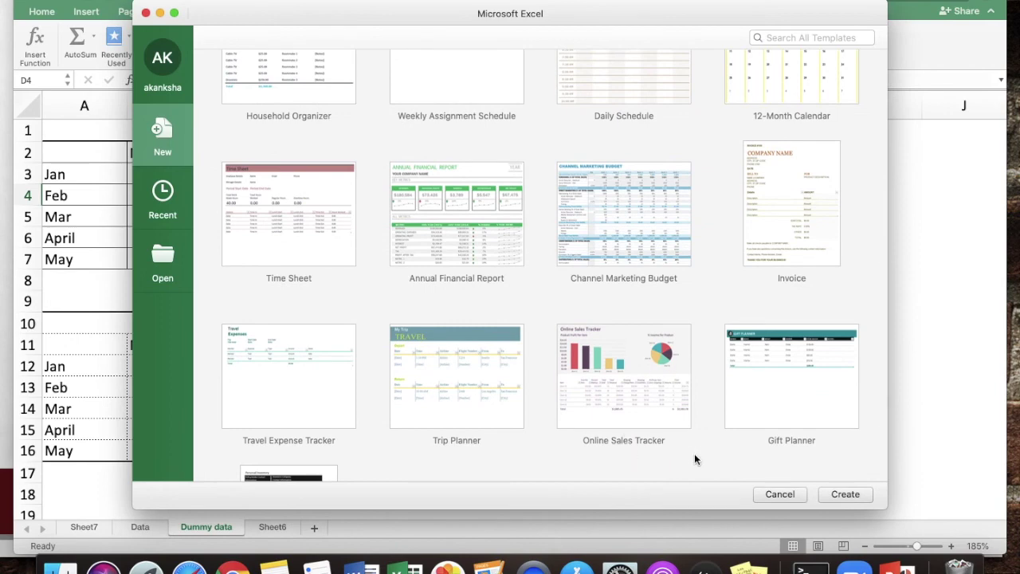
pyautogui.scroll(5, 450, 365)
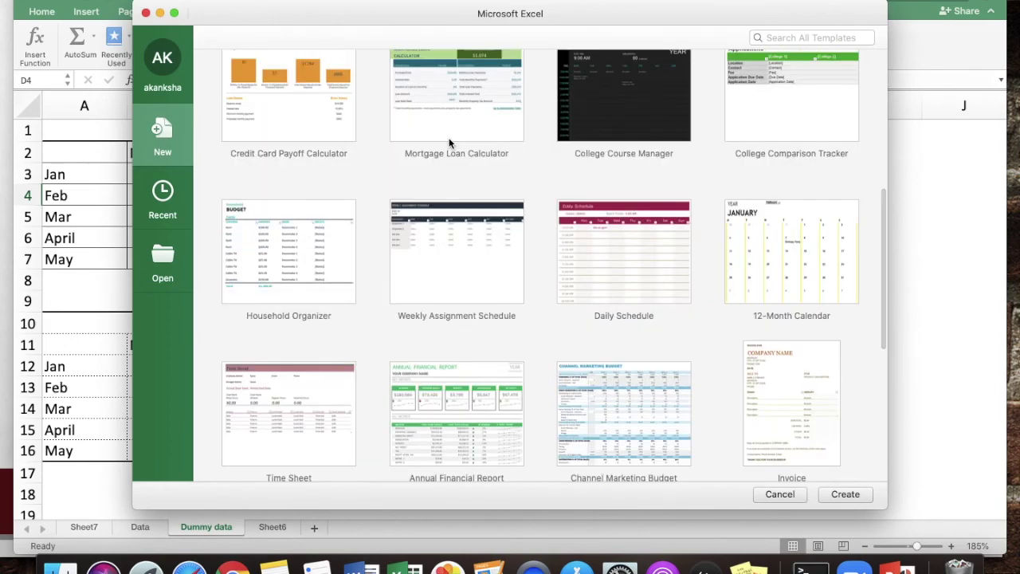
pyautogui.click(460, 116)
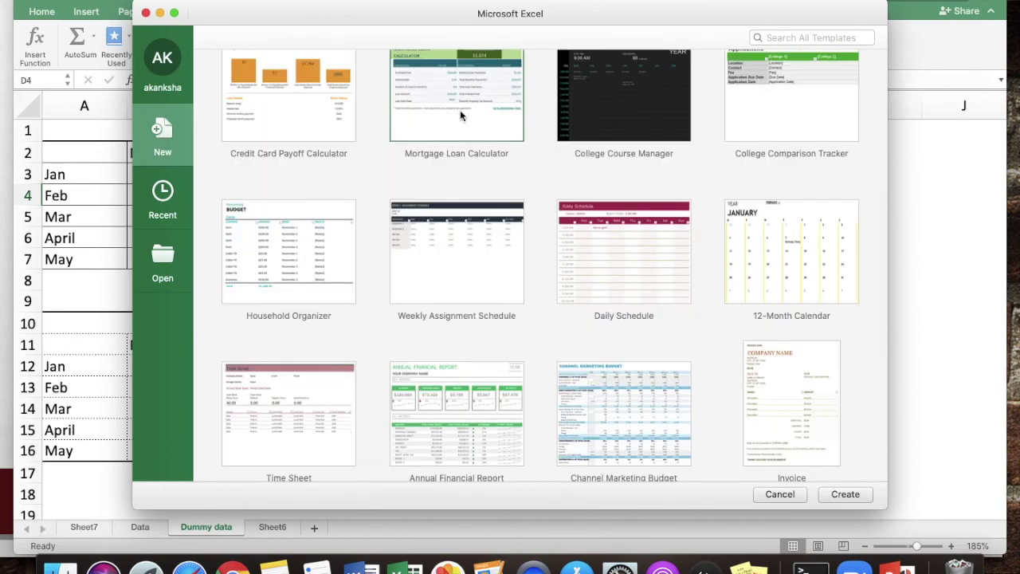
pyautogui.click(842, 493)
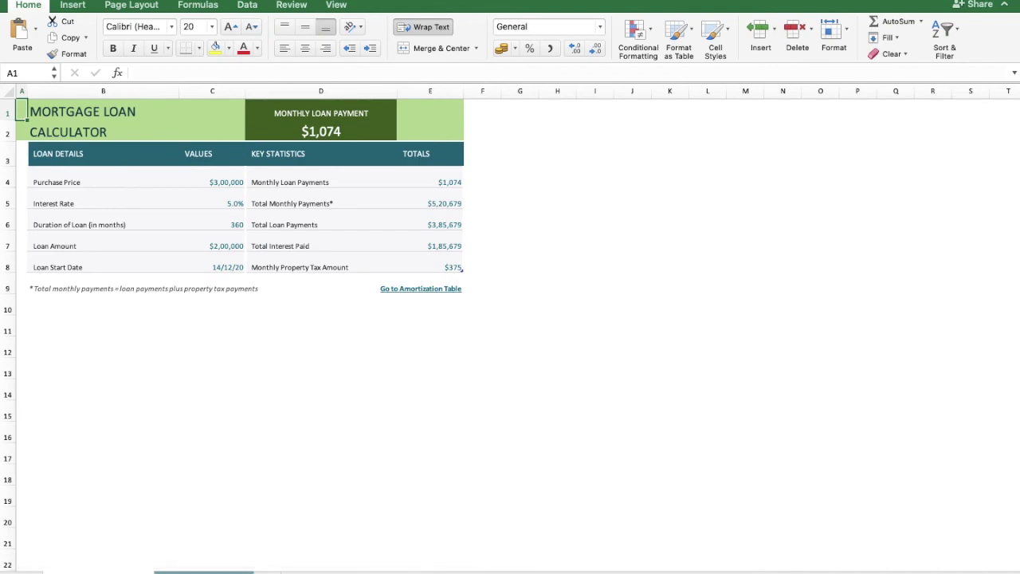
# Open the Amortization Table sheet and inspect the formulas in its property tax and opening balance columns
pyautogui.click(203, 572)
pyautogui.click(325, 231)
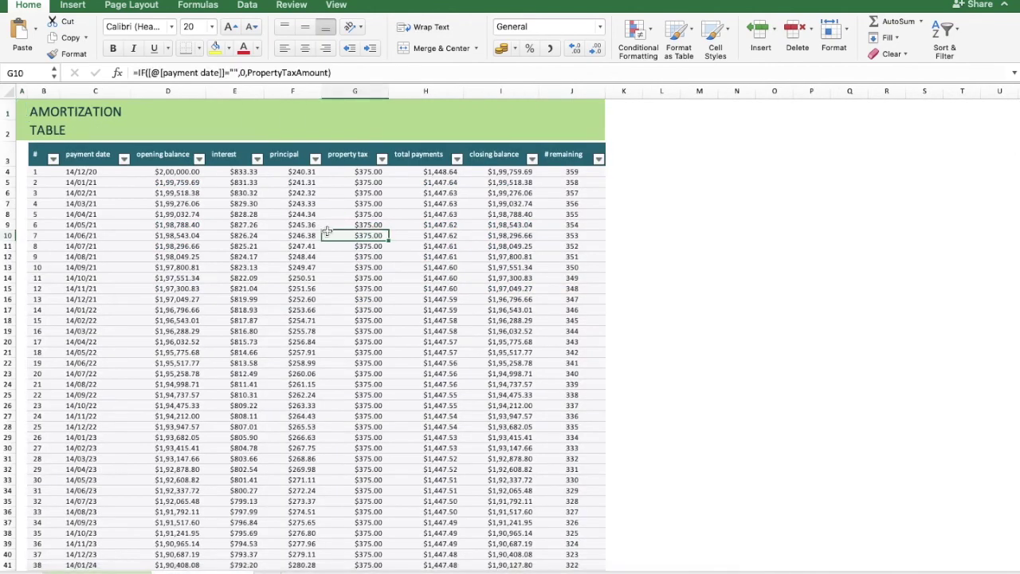
pyautogui.click(276, 208)
pyautogui.click(201, 193)
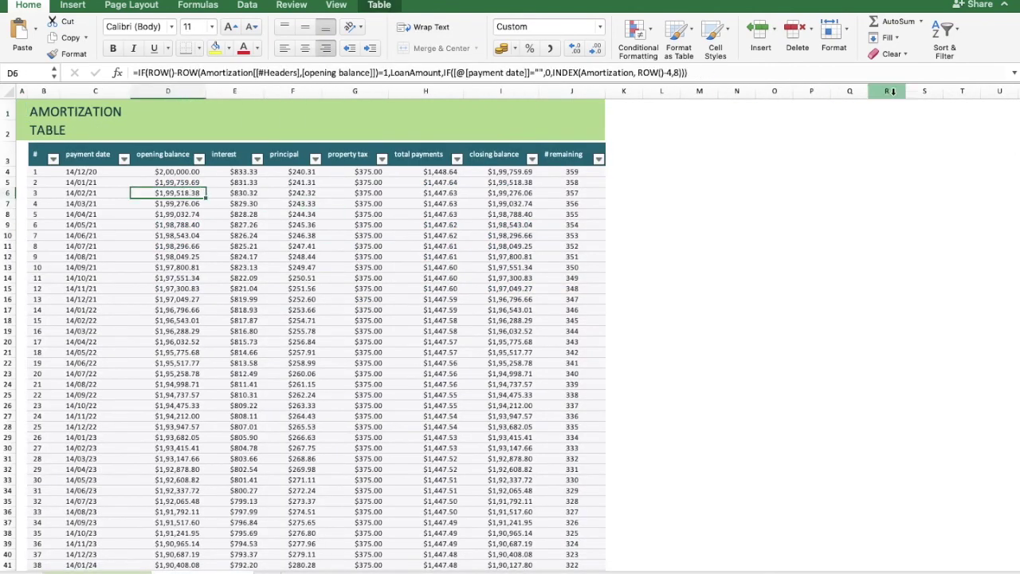
# Display the formulas of the Mortgage Loan Calculator sheet in its cells, check them, and switch back to showing values
pyautogui.click(494, 352)
pyautogui.click(98, 572)
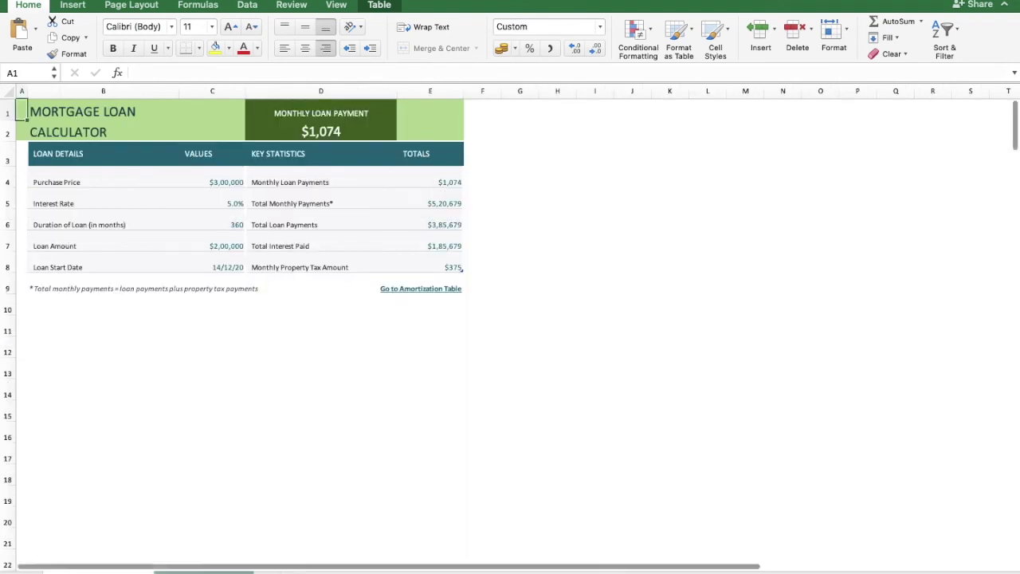
pyautogui.click(194, 265)
pyautogui.click(197, 173)
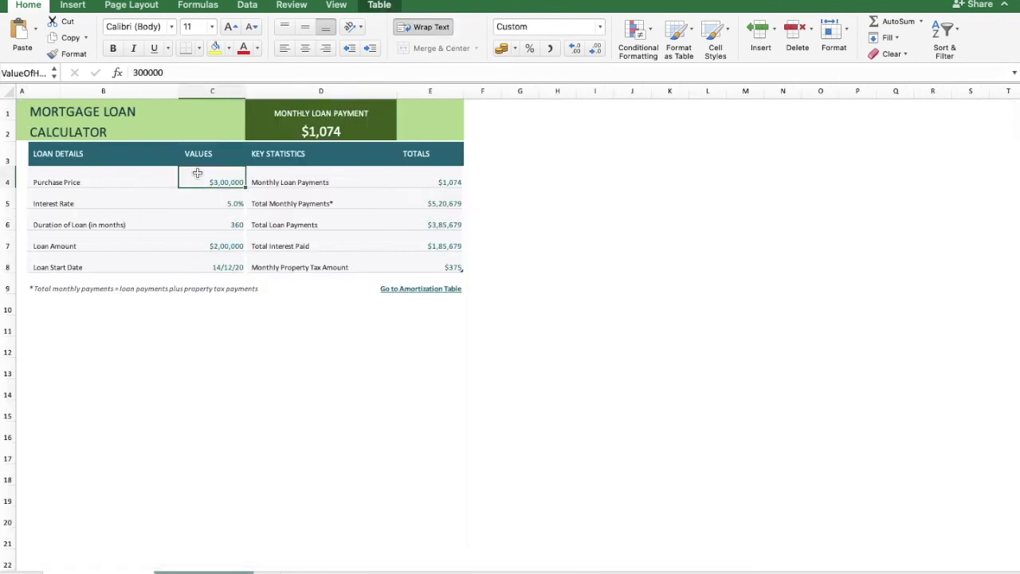
pyautogui.hotkey('ctrl', '`')
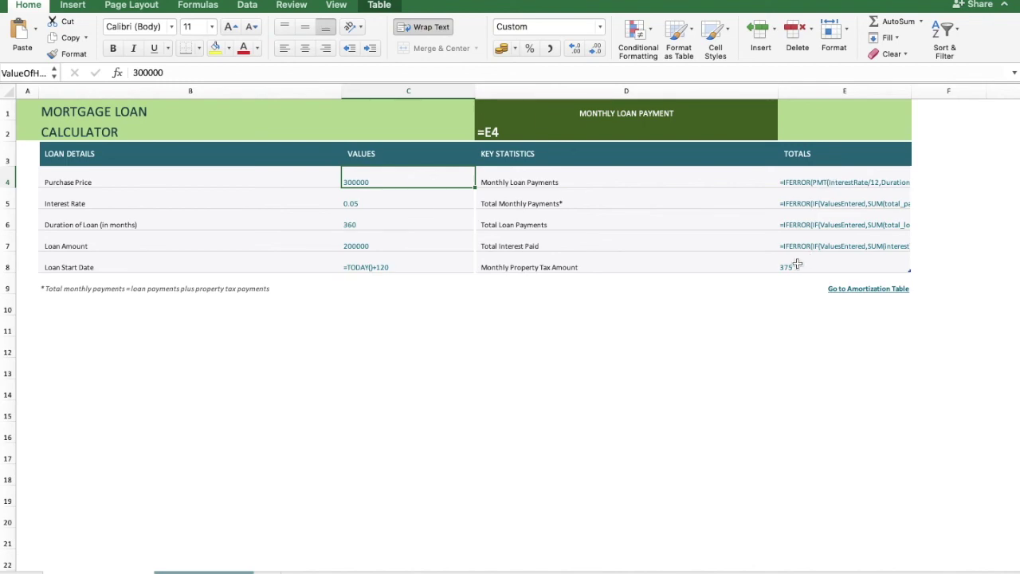
pyautogui.hotkey('ctrl', '`')
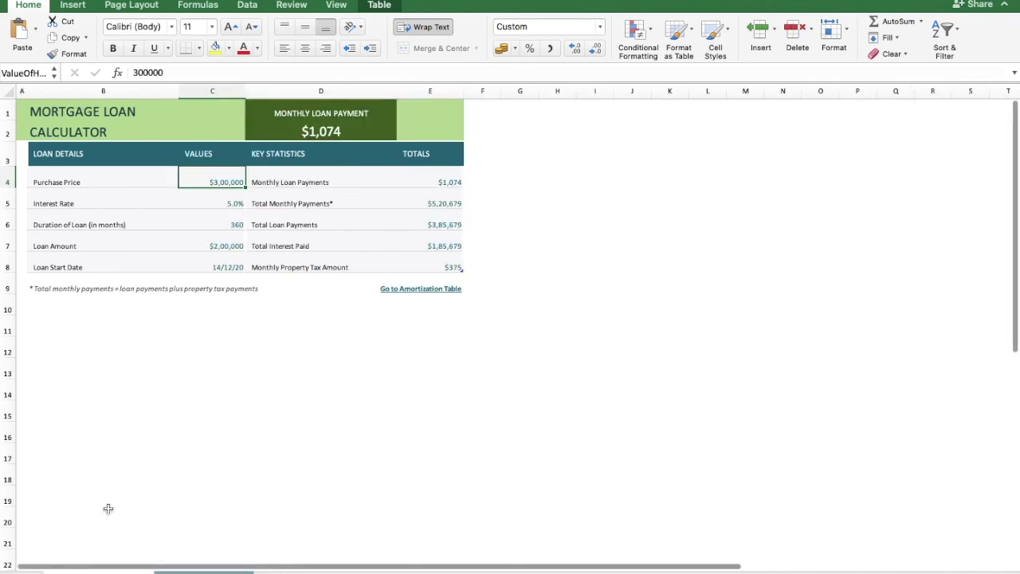
# Show the formulas throughout the Amortization Table sheet, look across its columns and rows, and return the cells to values
pyautogui.click(199, 572)
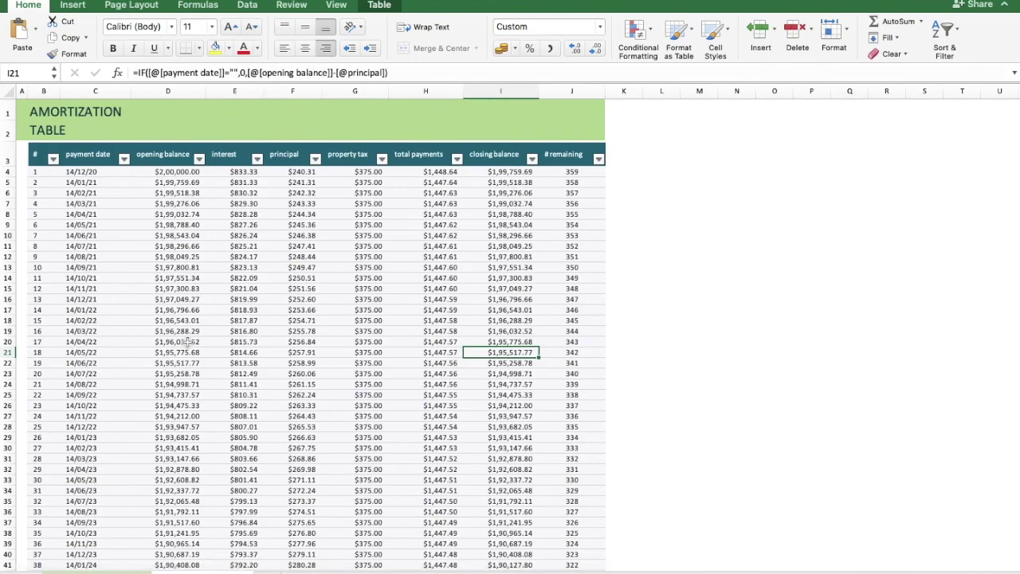
pyautogui.hotkey('ctrl', '`')
pyautogui.click(182, 300)
pyautogui.hscroll(10, 484, 300)
pyautogui.hscroll(3, 484, 299)
pyautogui.hscroll(-10, 483, 301)
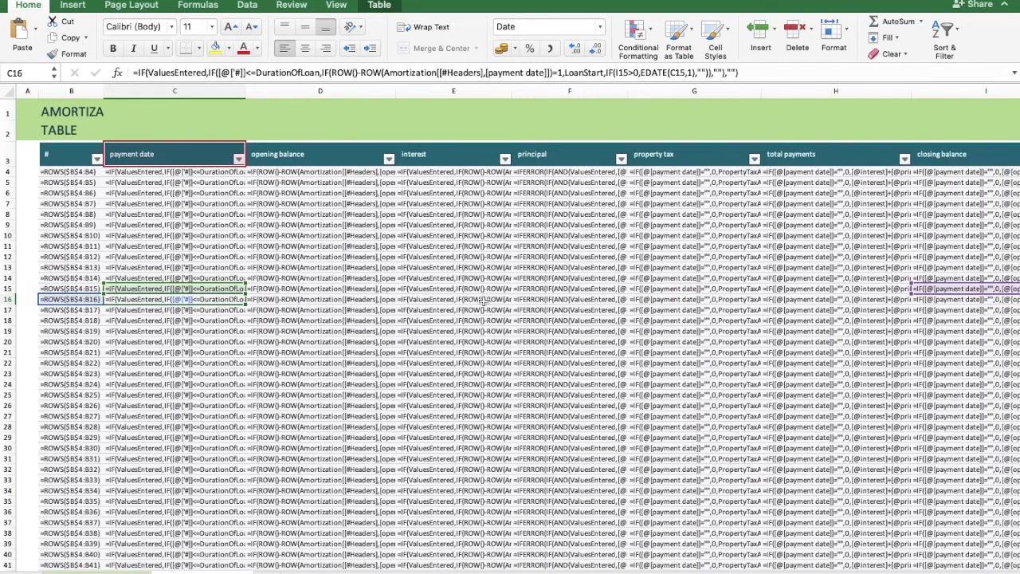
pyautogui.scroll(-3, 484, 301)
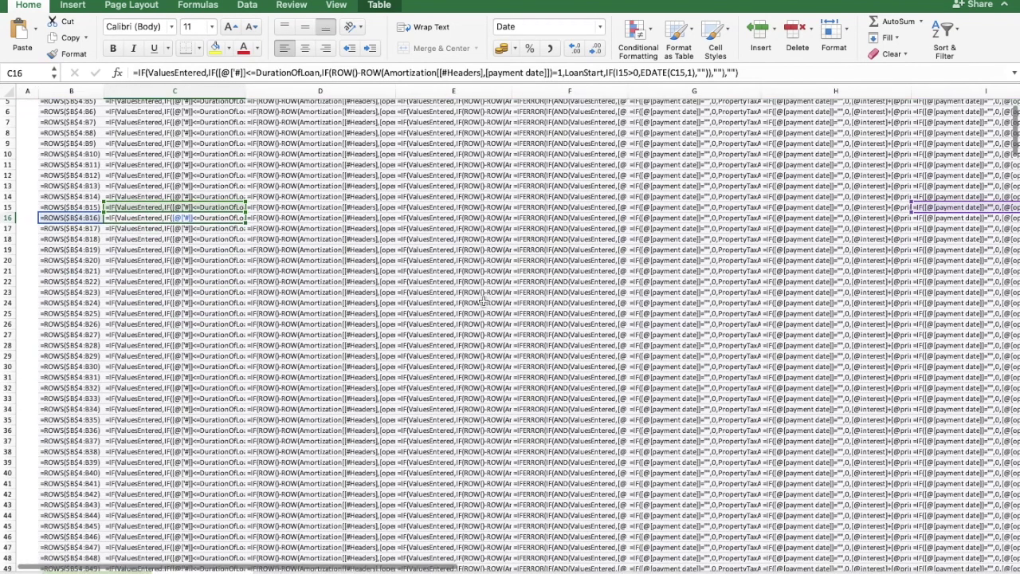
pyautogui.hotkey('ctrl', '`')
pyautogui.scroll(2, 483, 299)
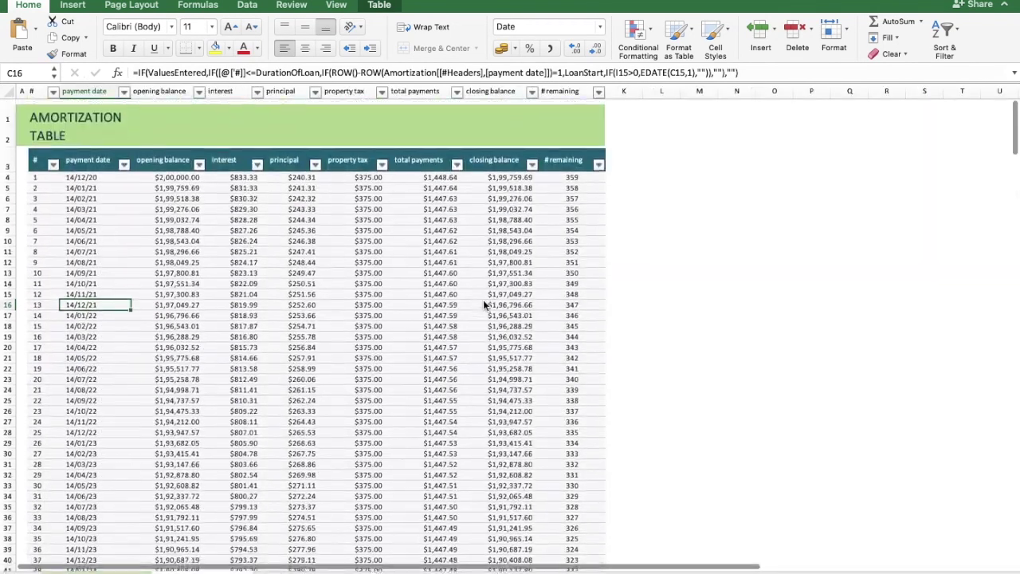
pyautogui.click(397, 298)
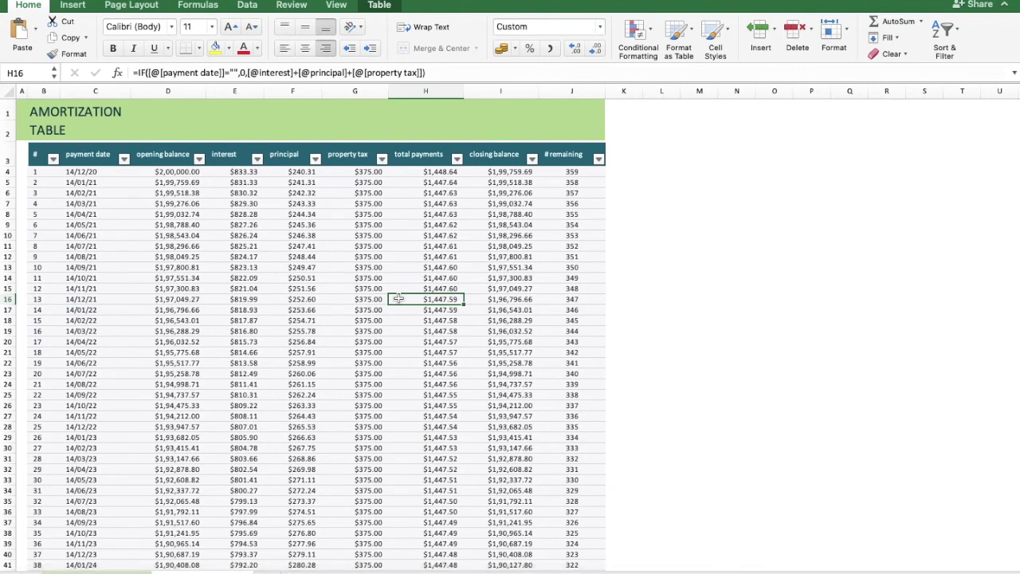